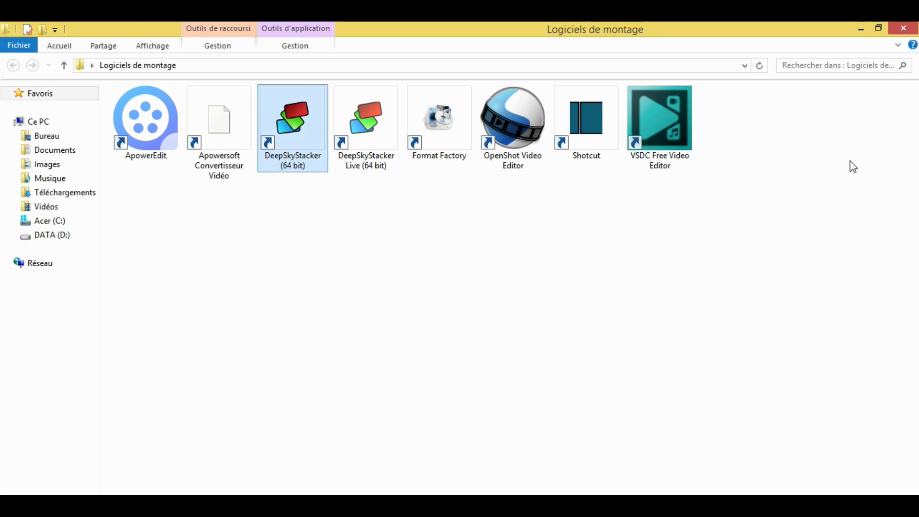
Launch DeepSkyStacker (64 bit) and load the images IMG_2939.CR2 through IMG_2947.CR2 from the APN reflex EOS Canon folder
double_click(317, 120)
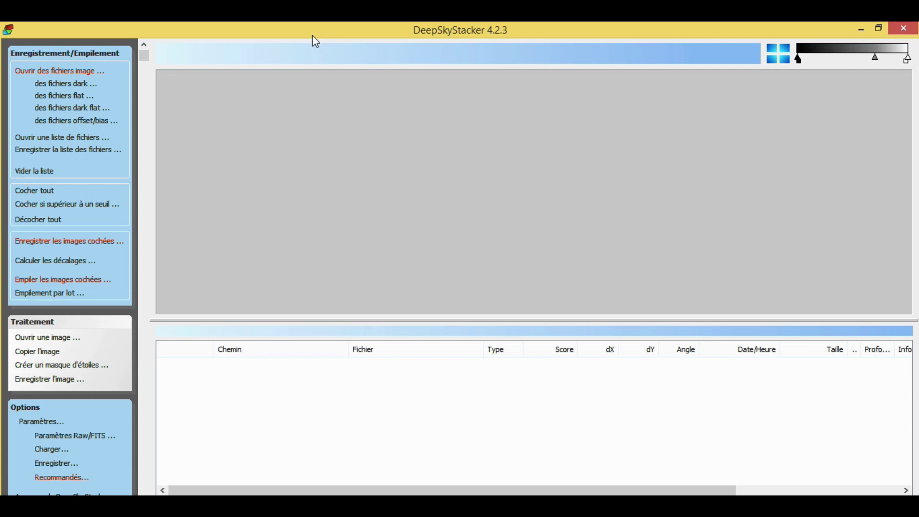
left_click(27, 73)
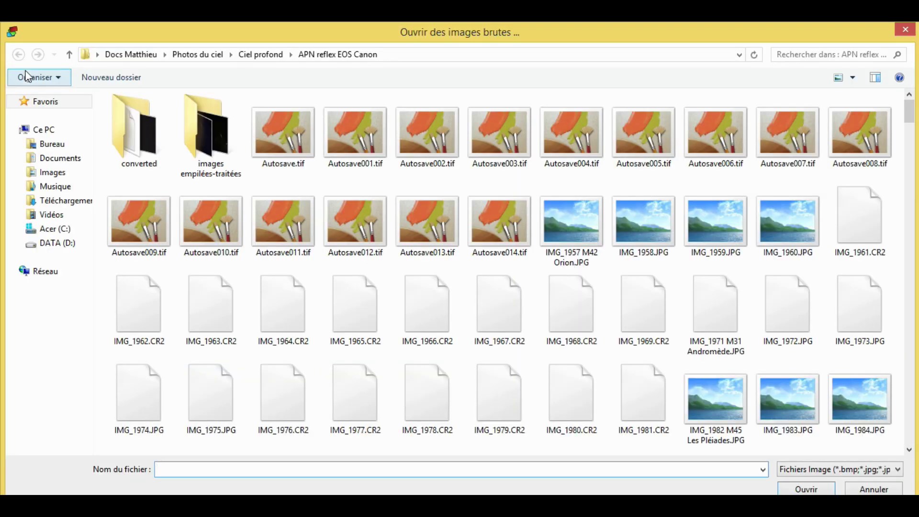
left_click_drag(914, 112, 913, 440)
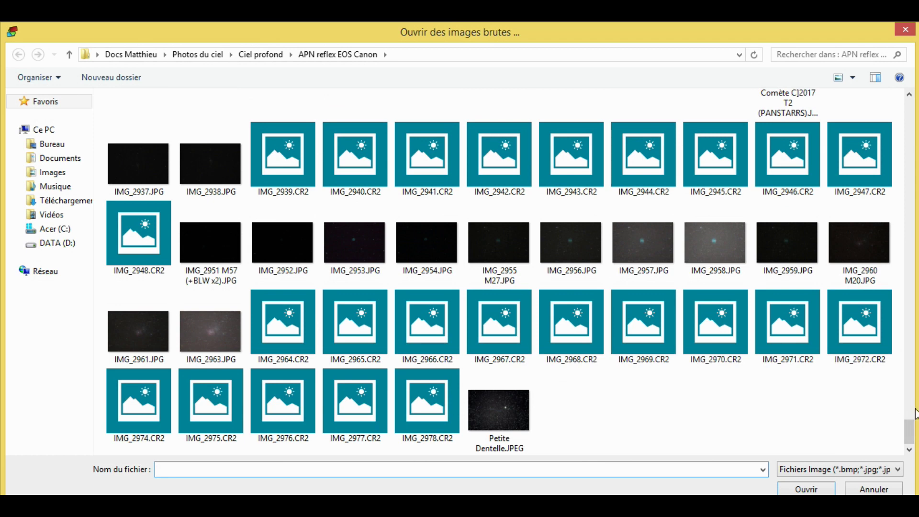
left_click_drag(911, 431, 910, 423)
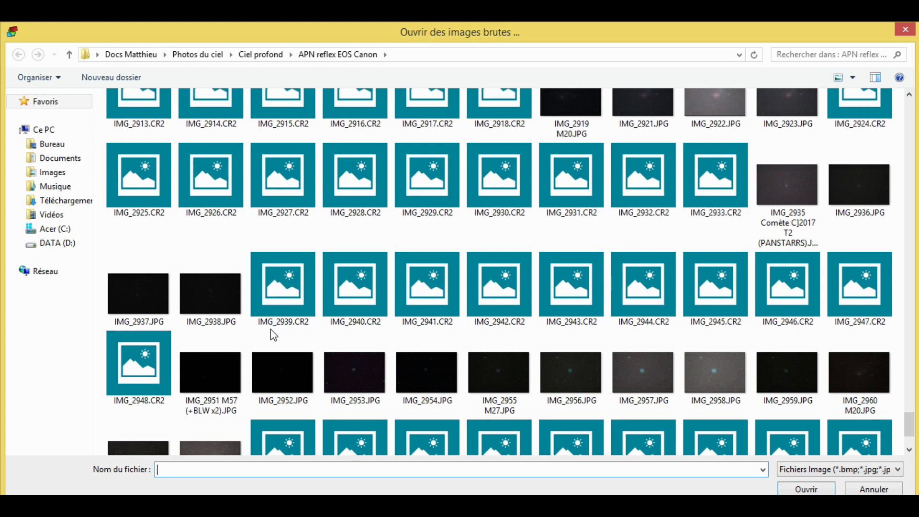
left_click_drag(271, 329, 864, 280)
left_click(803, 485)
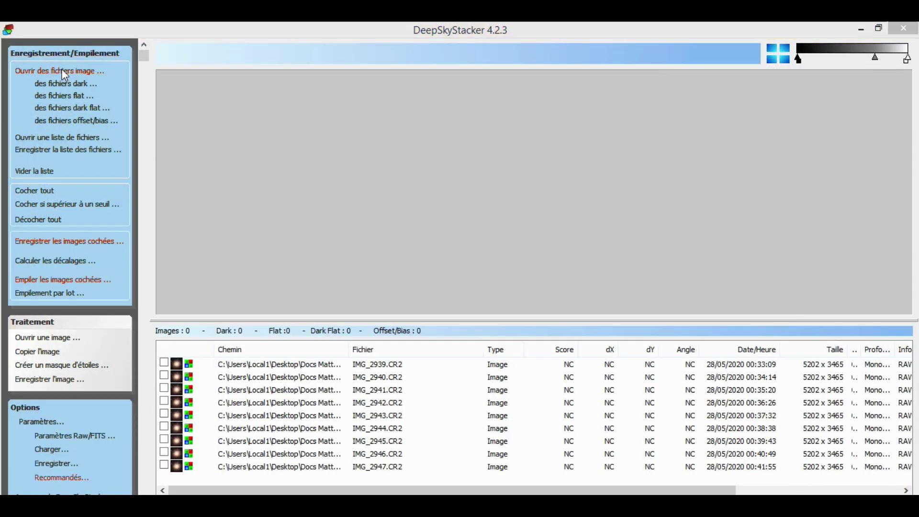
Add the image IMG_2948.CR2 to the list of light frames
left_click(65, 76)
left_click_drag(908, 110, 910, 427)
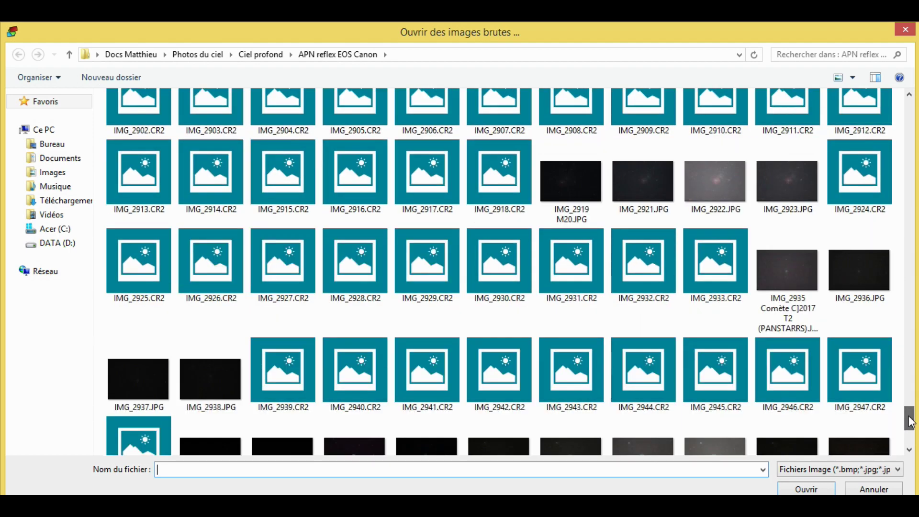
left_click(150, 432)
left_click(805, 489)
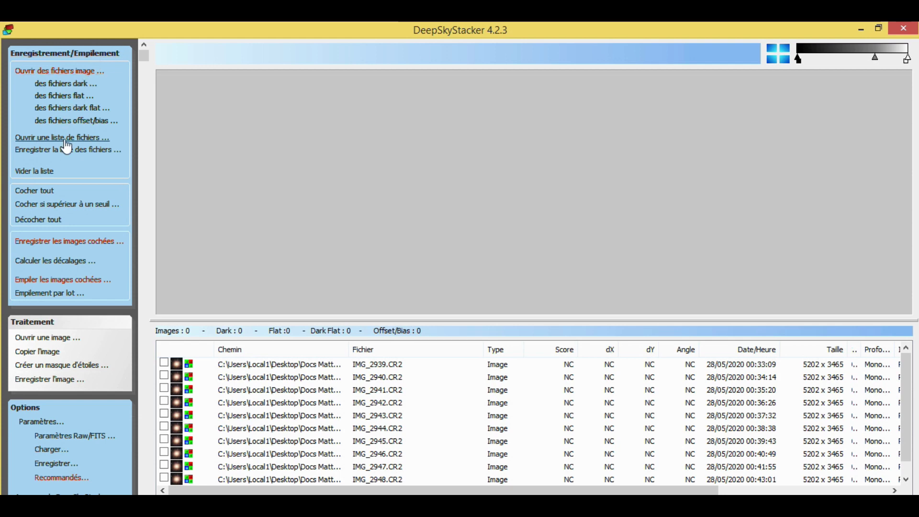
Check all loaded images, then register and stack them with hot pixel detection on and the best 100 % kept
left_click(27, 193)
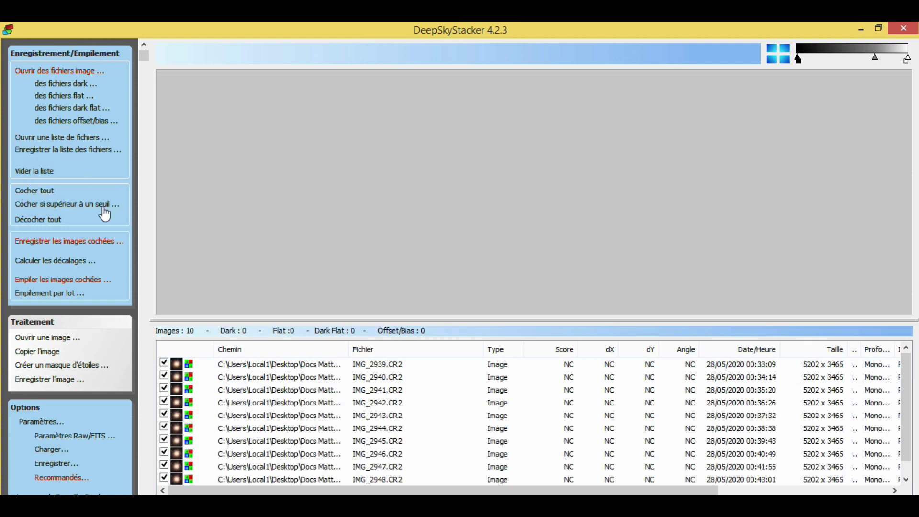
left_click(52, 244)
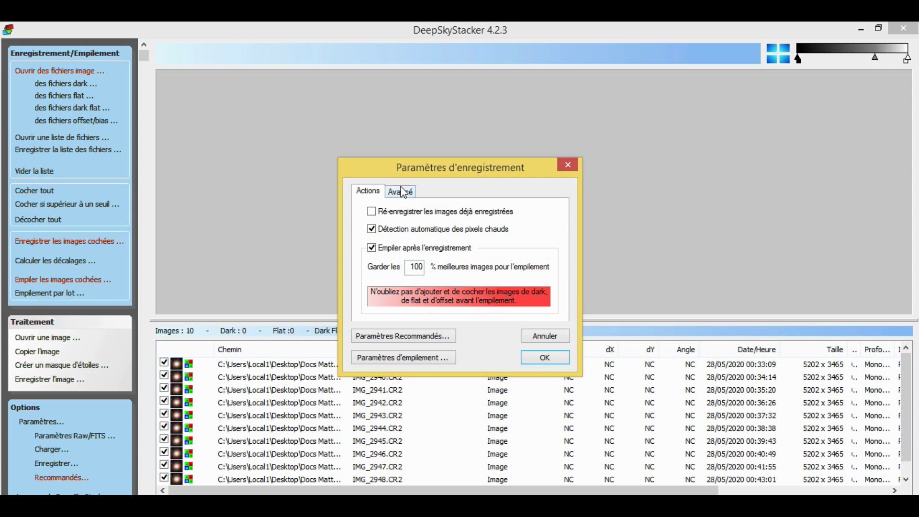
left_click(404, 193)
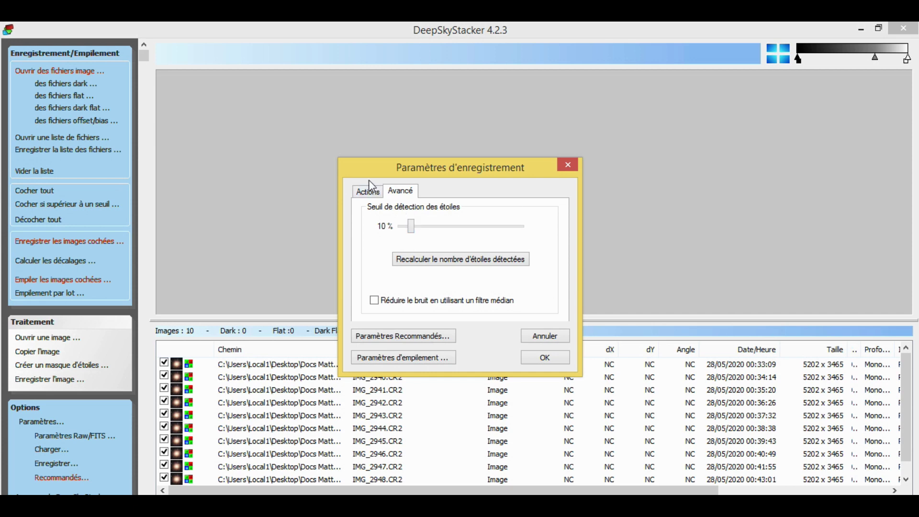
left_click(367, 194)
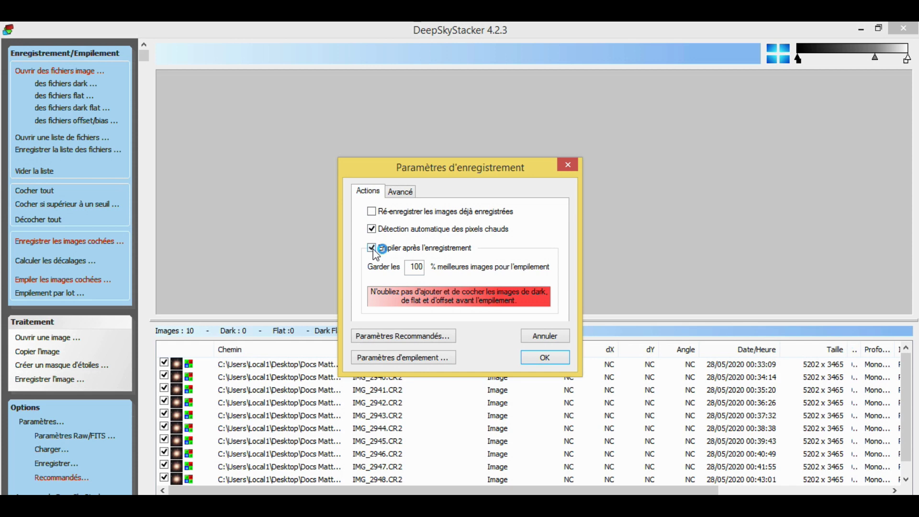
left_click(543, 359)
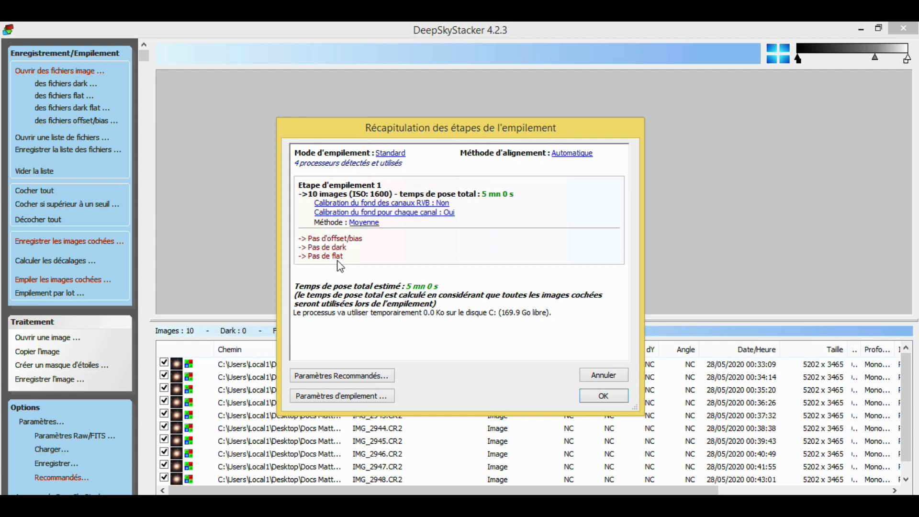
left_click(604, 396)
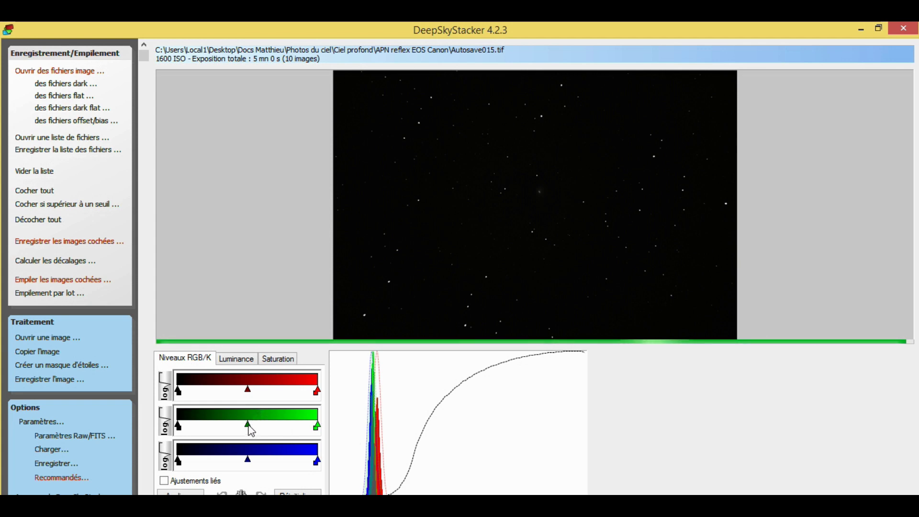
Align the green and blue histogram peaks of the stacked image with the red one and set its saturation shift to 20 %
left_click_drag(249, 426, 249, 425)
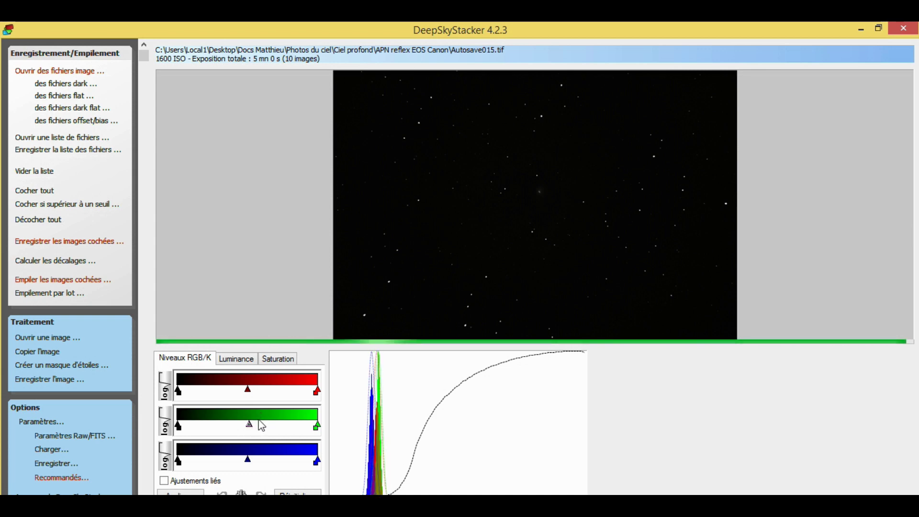
left_click_drag(248, 459, 249, 459)
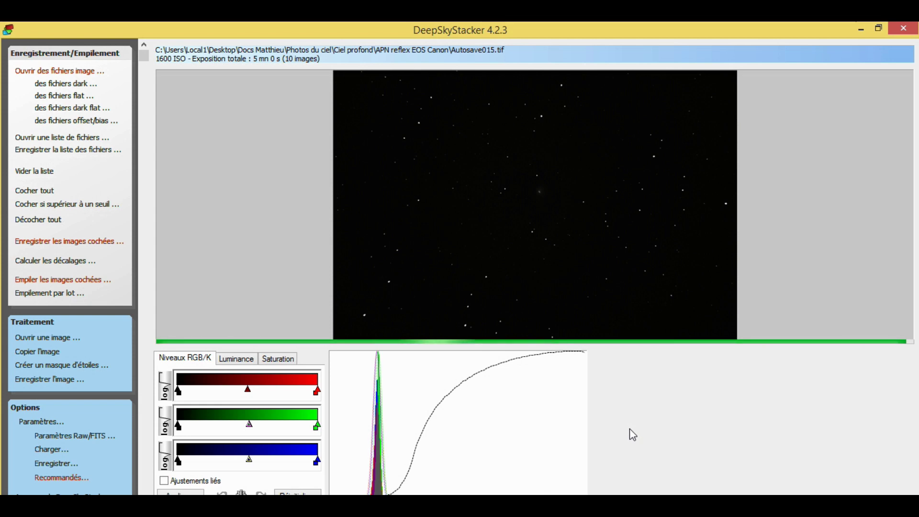
left_click(286, 364)
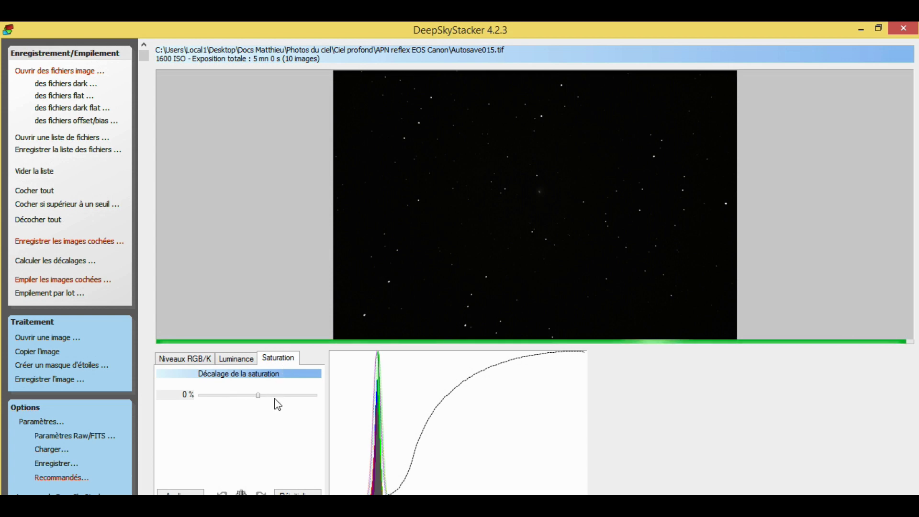
left_click(280, 399)
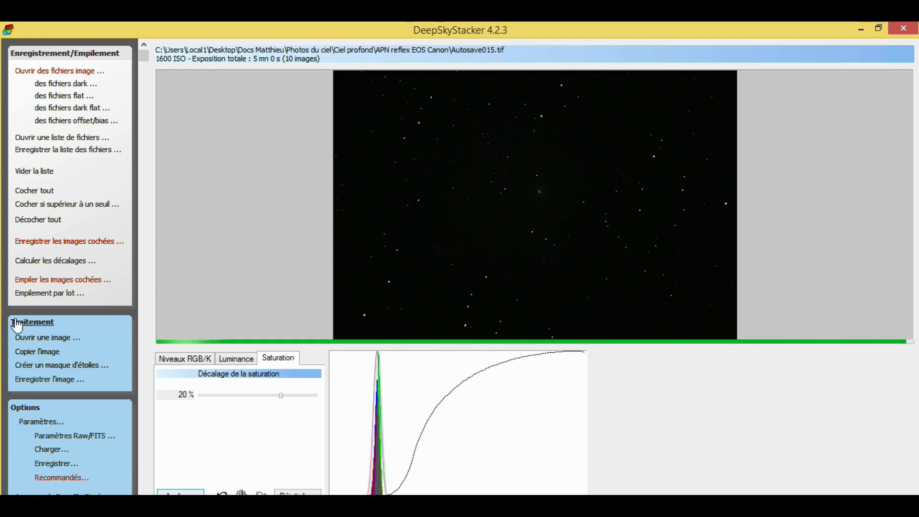
Save the processed image in Documents as "comète PANSTARRS", a 16-bit TIFF with ZIP compression and the adjustments applied
left_click(43, 380)
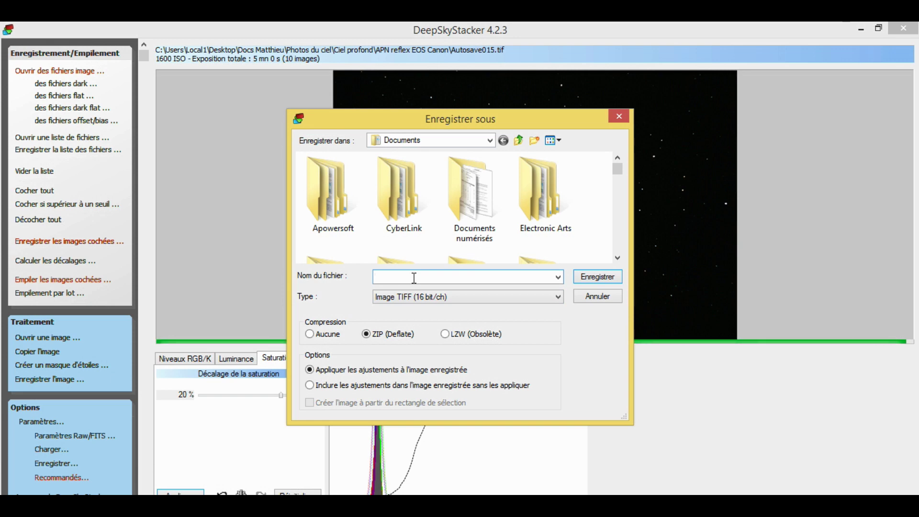
type("com")
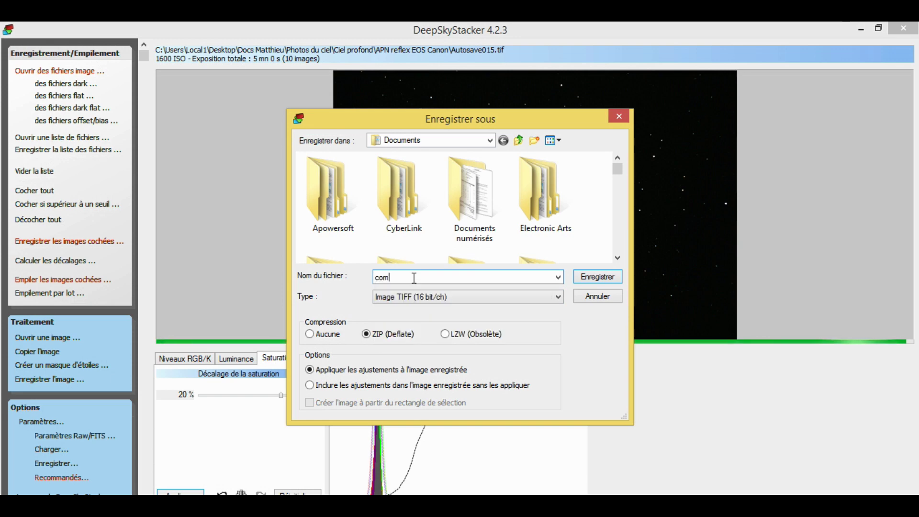
type("ète ")
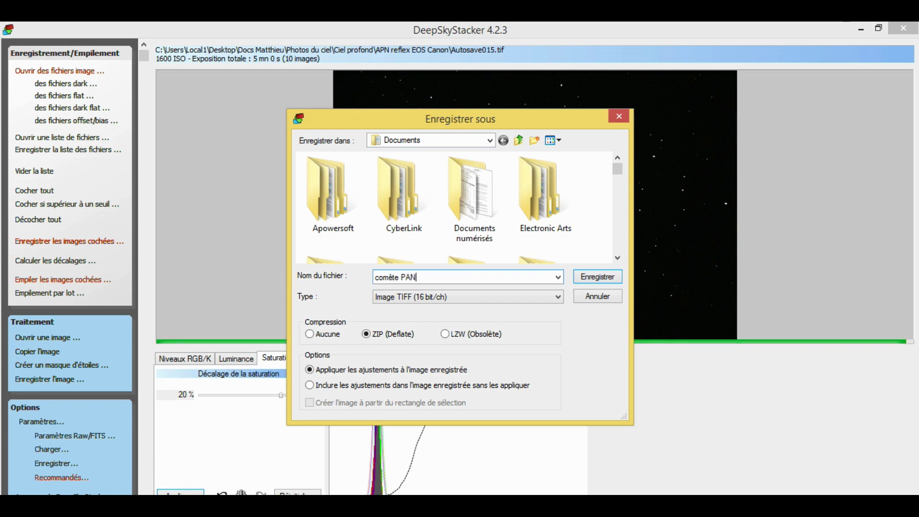
type("PANSTARRS")
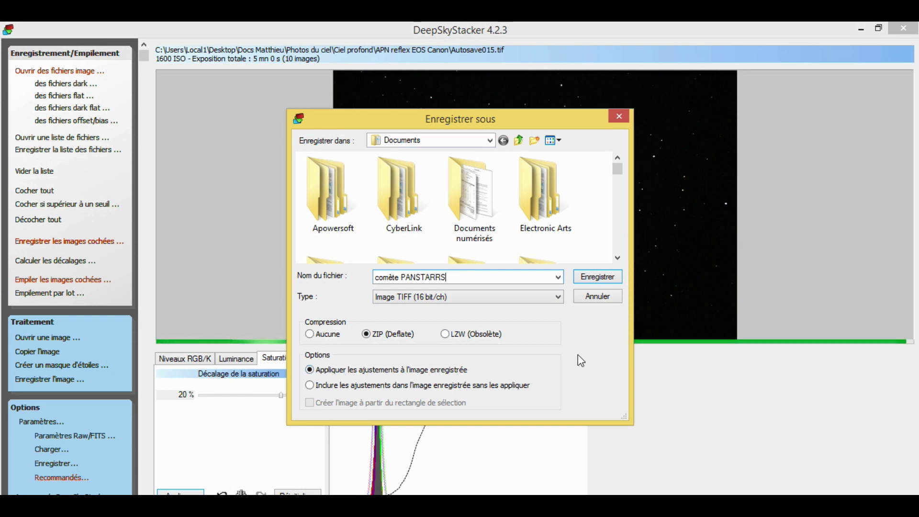
left_click(598, 277)
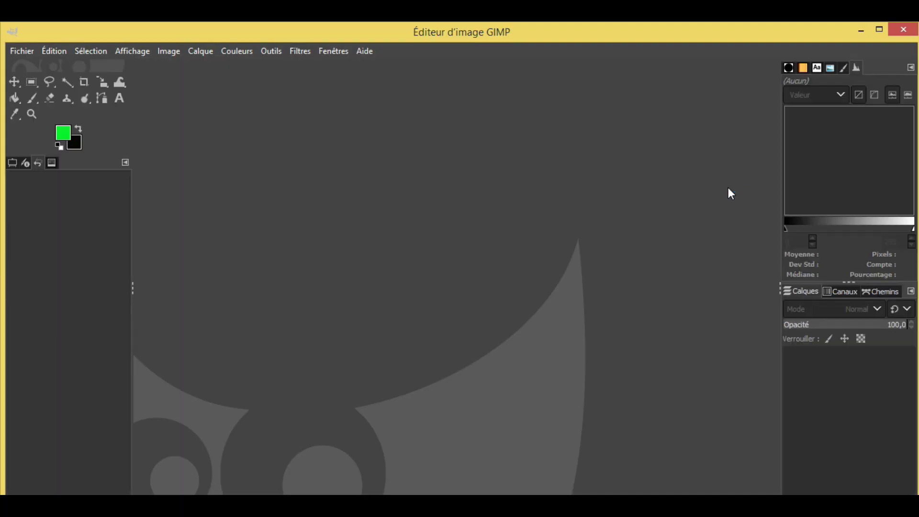
In GIMP, open the image comète PANSTARRS.TIF from the Documents folder
left_click(22, 50)
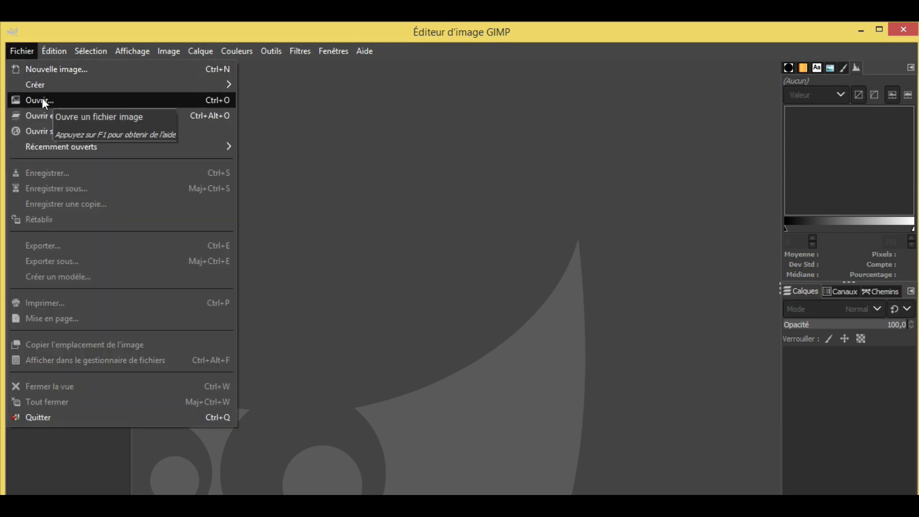
left_click(42, 100)
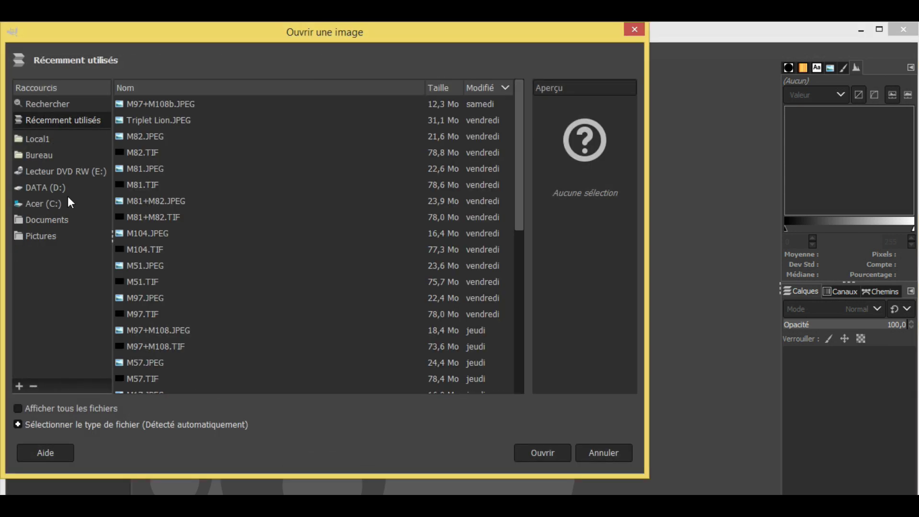
left_click(46, 221)
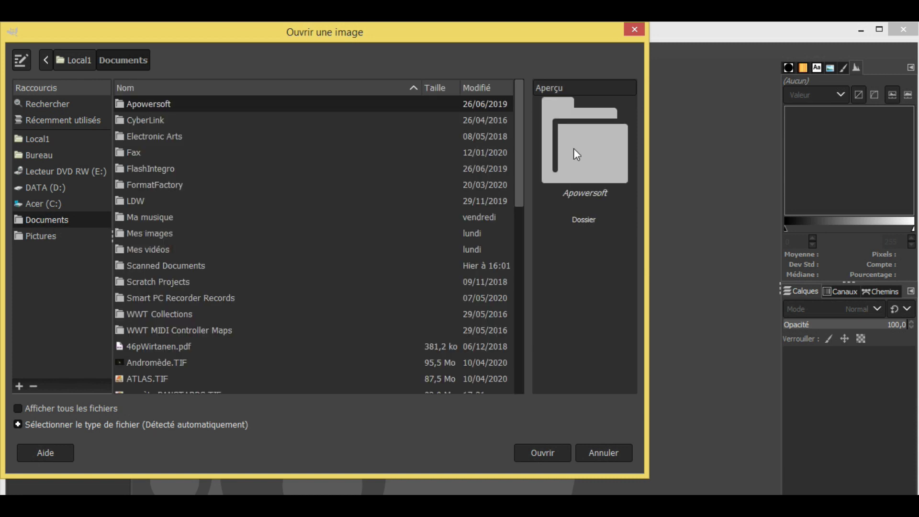
left_click_drag(518, 149, 504, 307)
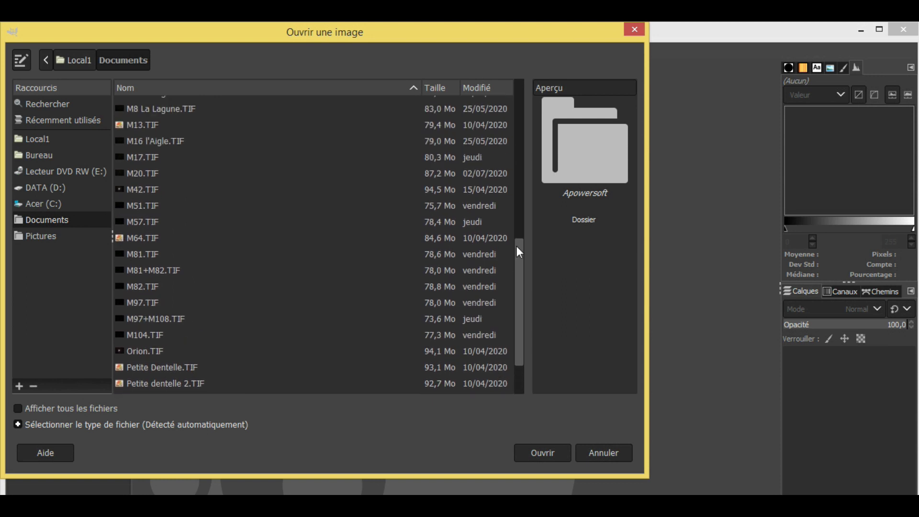
left_click_drag(519, 276, 510, 209)
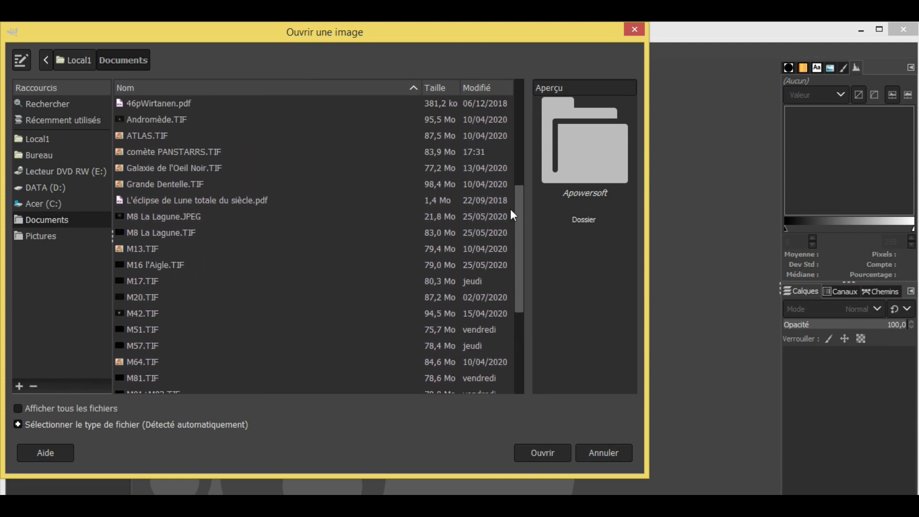
left_click(204, 151)
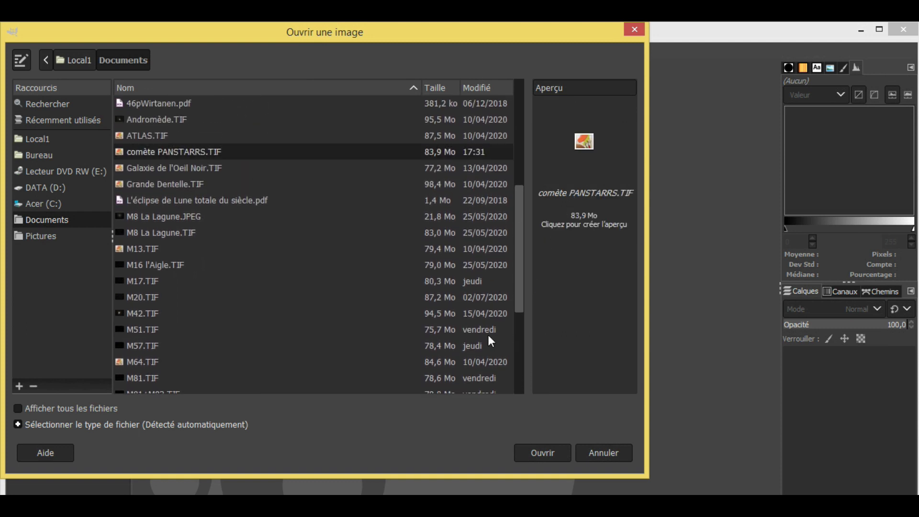
left_click(548, 454)
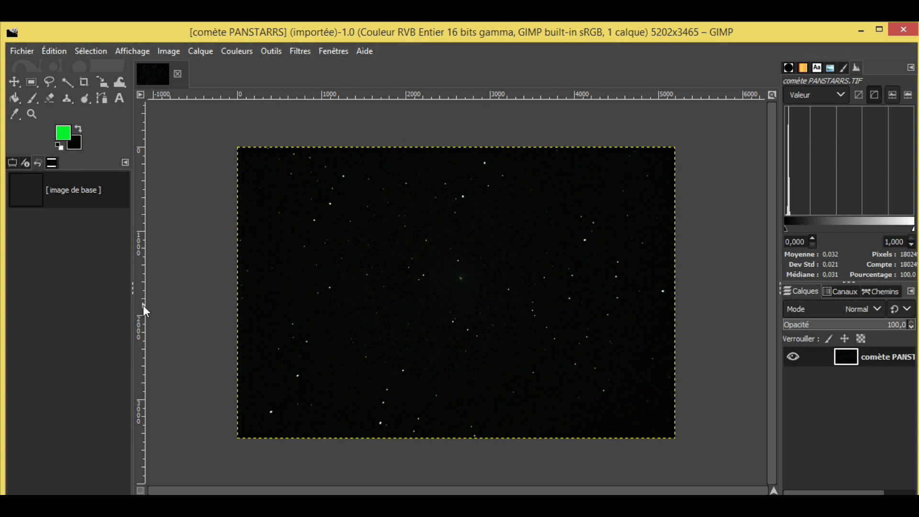
key("plus")
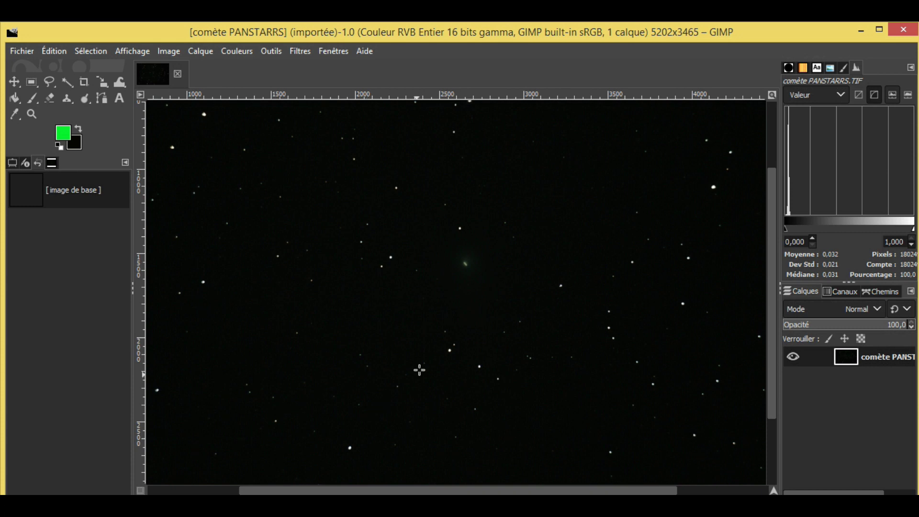
left_click(241, 490)
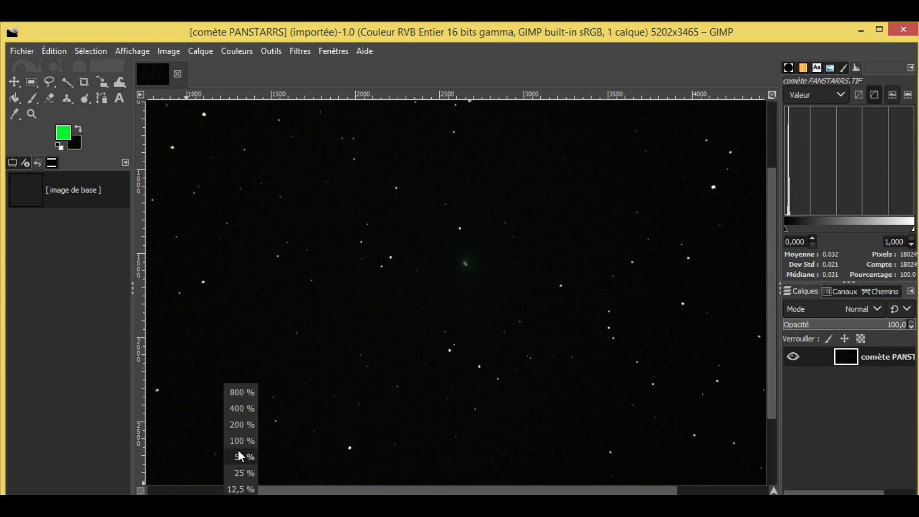
left_click(242, 490)
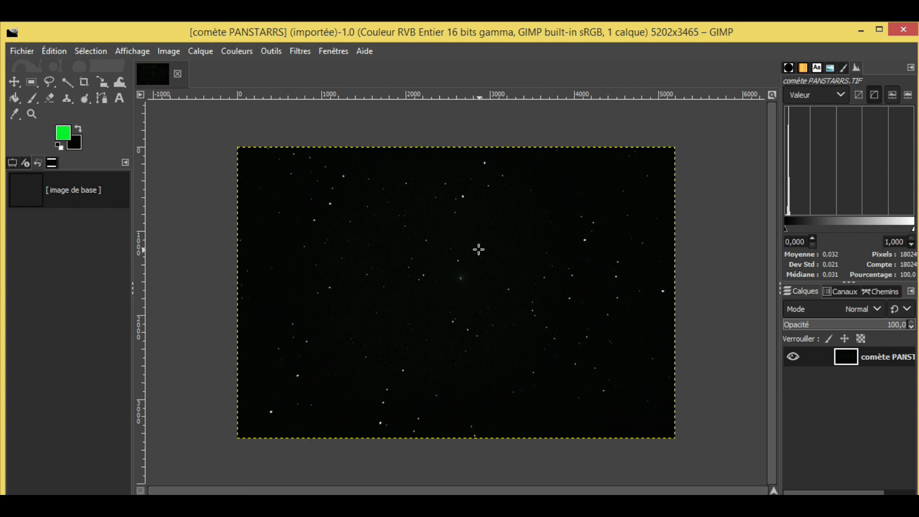
Brighten the comet image's midtones with Levels by setting the Value channel's input gamma to 1.80
right_click(479, 249)
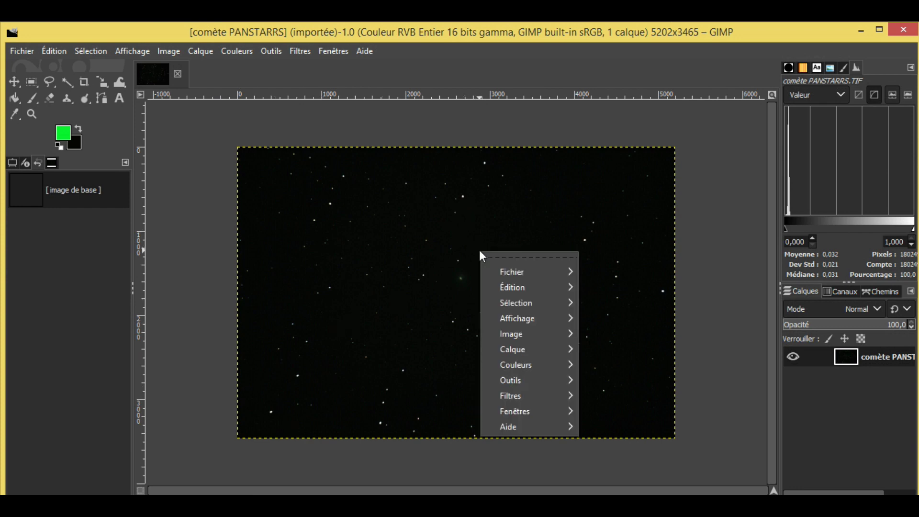
mouse_move(493, 271)
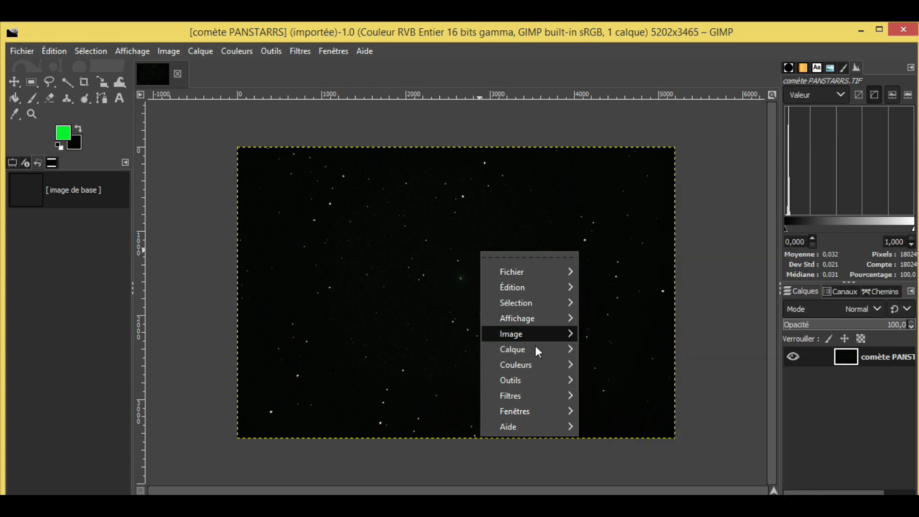
mouse_move(558, 364)
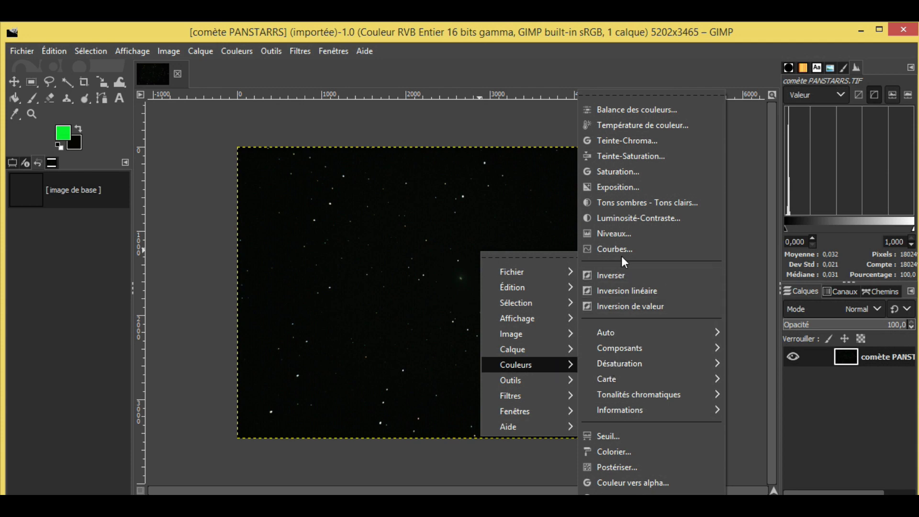
left_click(635, 235)
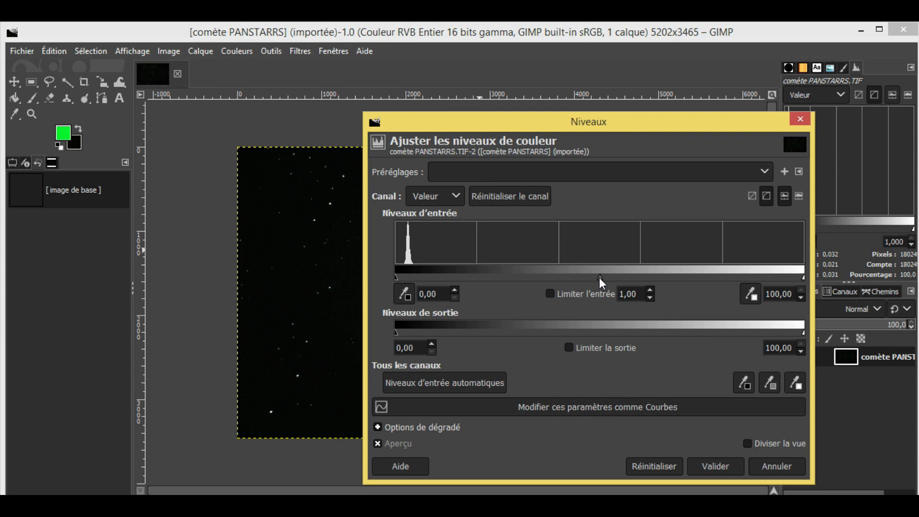
left_click_drag(599, 278, 547, 285)
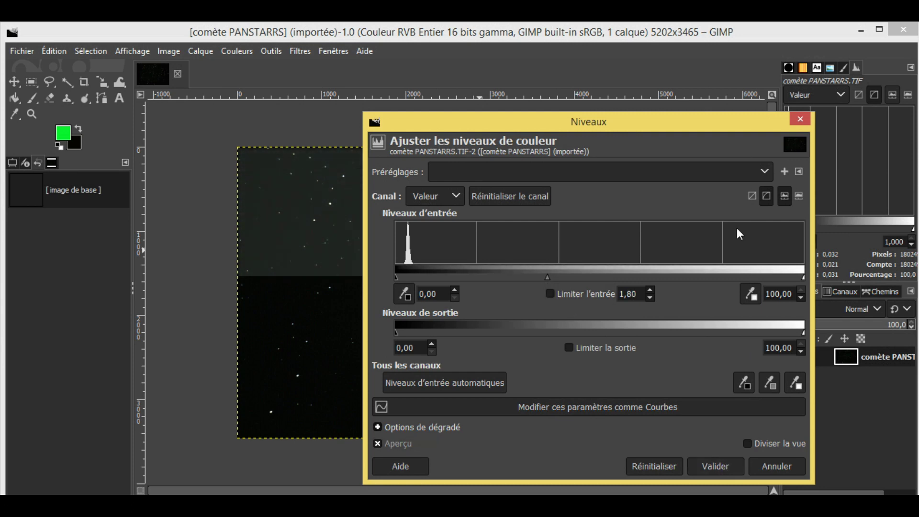
left_click_drag(657, 125, 302, 38)
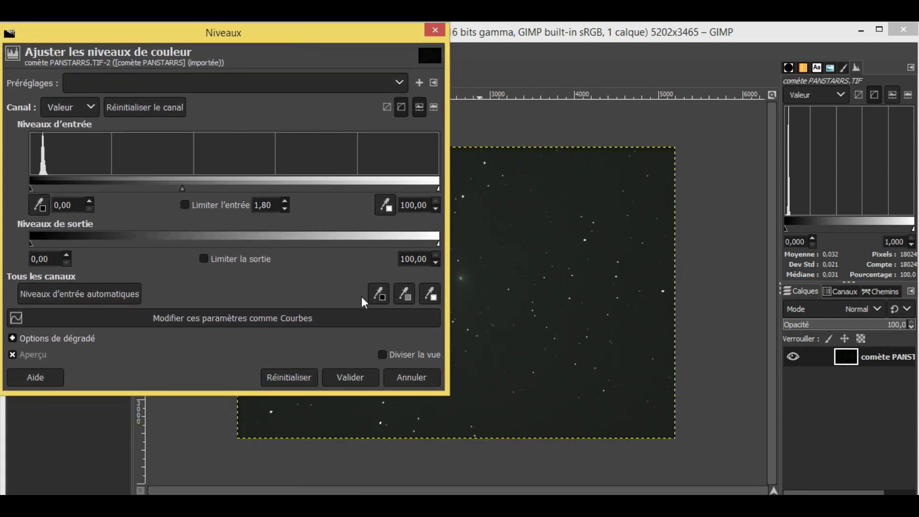
left_click(348, 378)
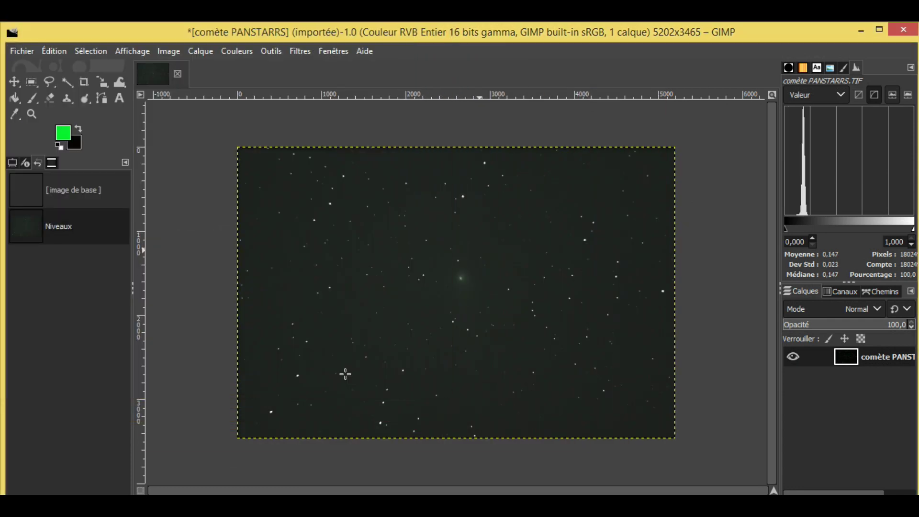
Darken the sky background with a second Levels adjustment, raising the Value channel's input black point to 8.07
right_click(516, 292)
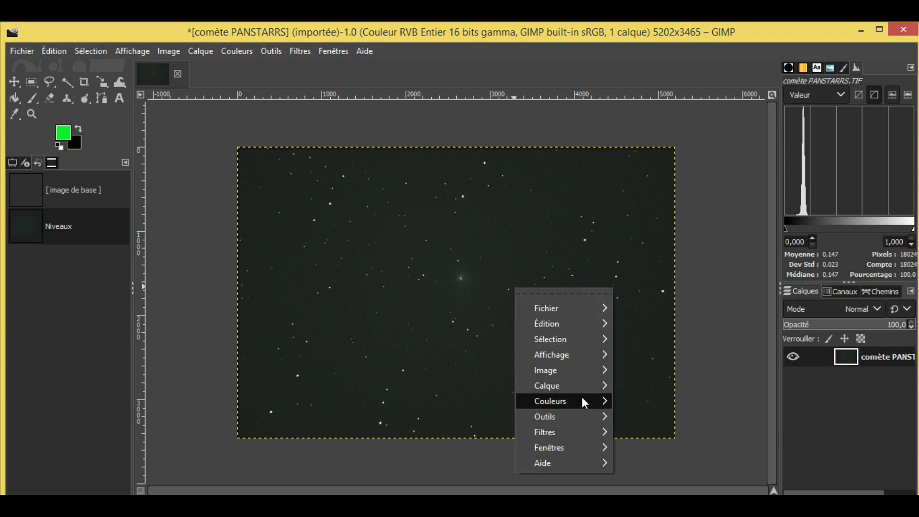
mouse_move(587, 401)
left_click(654, 233)
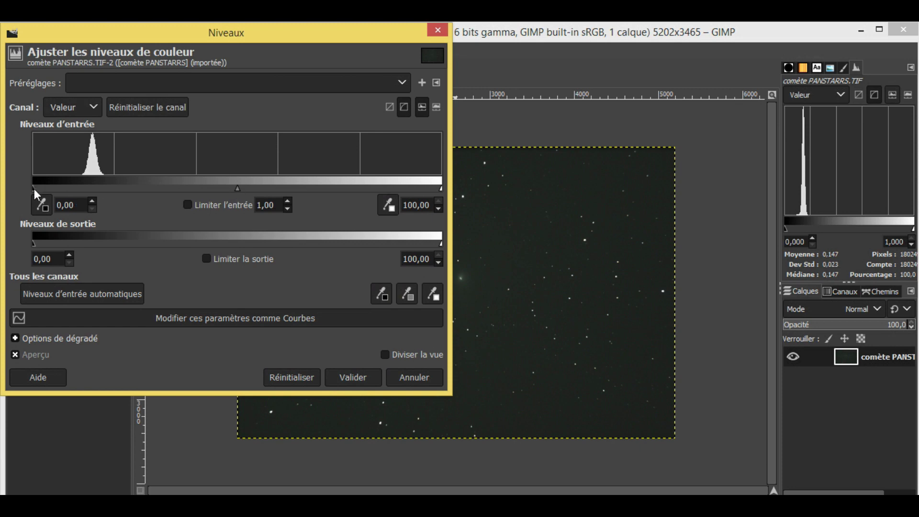
left_click_drag(34, 190, 68, 195)
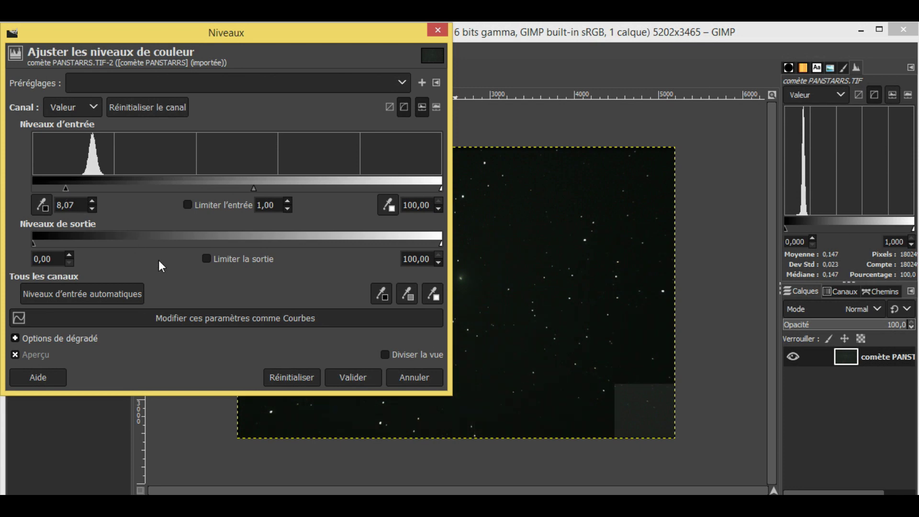
left_click(353, 378)
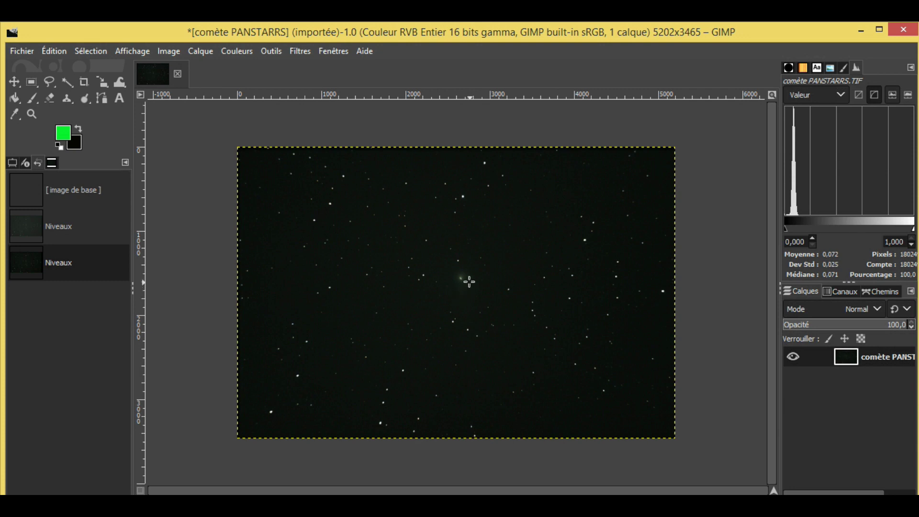
Brighten the midtones again with Levels, setting the Value channel's input gamma to 1.61
right_click(415, 292)
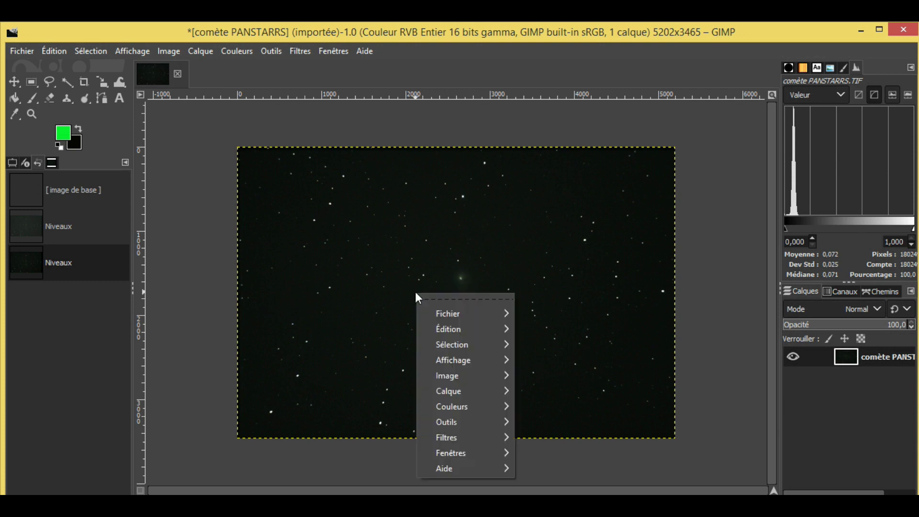
mouse_move(483, 409)
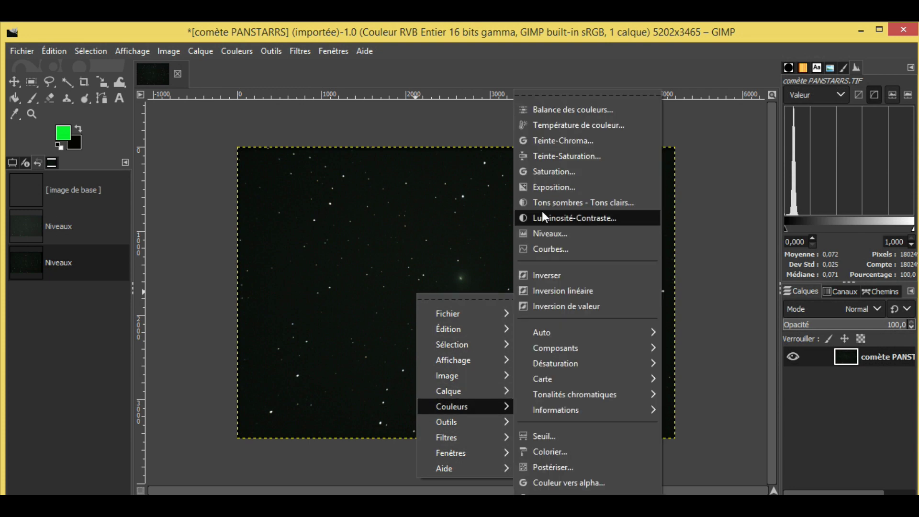
left_click(548, 235)
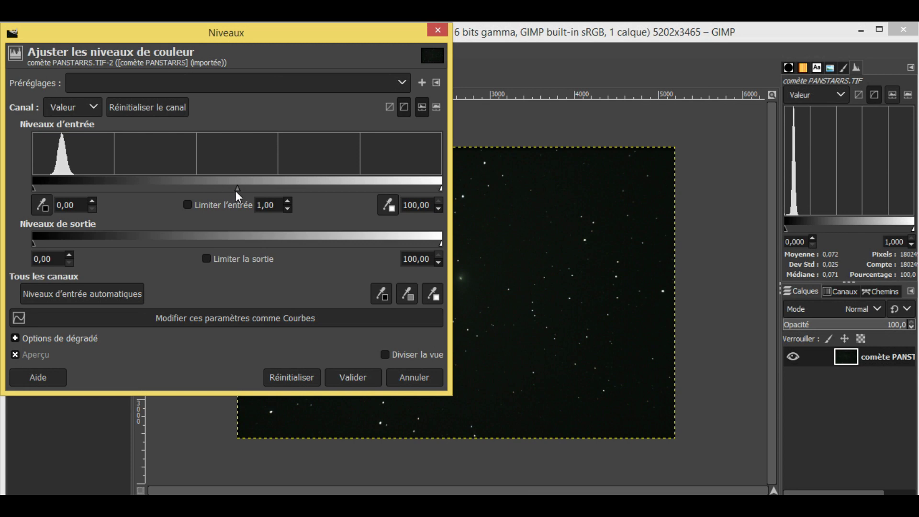
left_click_drag(236, 191, 194, 187)
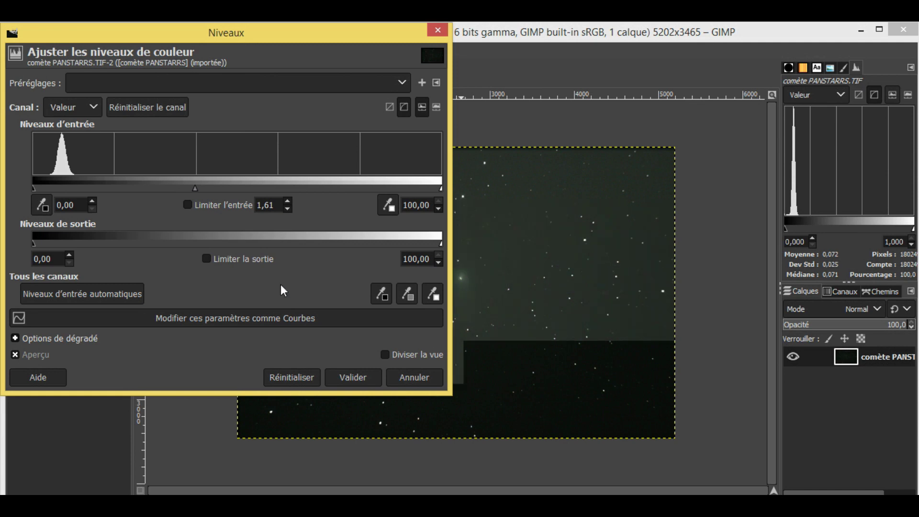
left_click(354, 378)
Darken the background again with Levels, setting the Value channel's input black point to 8.40
right_click(485, 268)
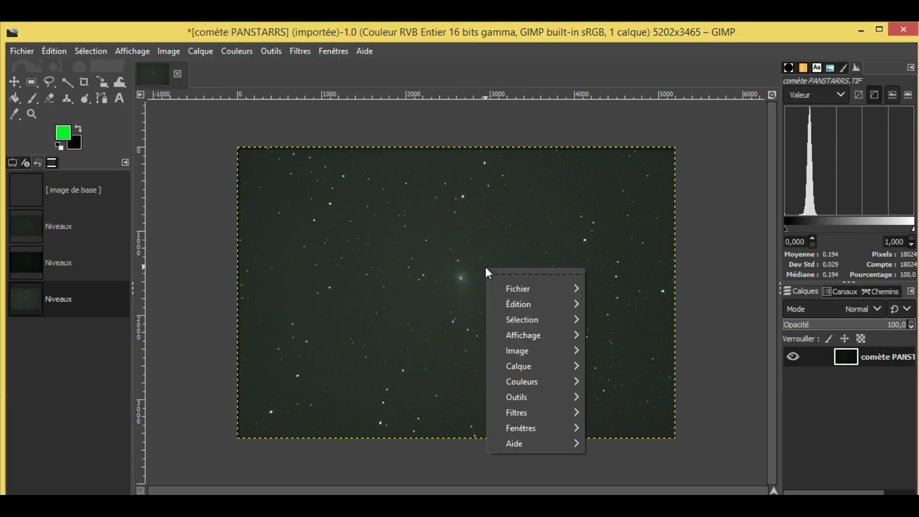
mouse_move(556, 381)
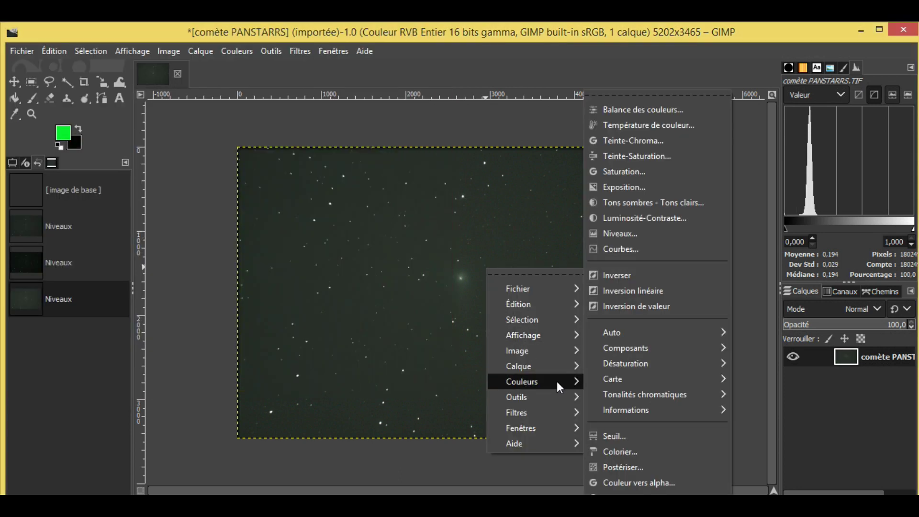
left_click(623, 233)
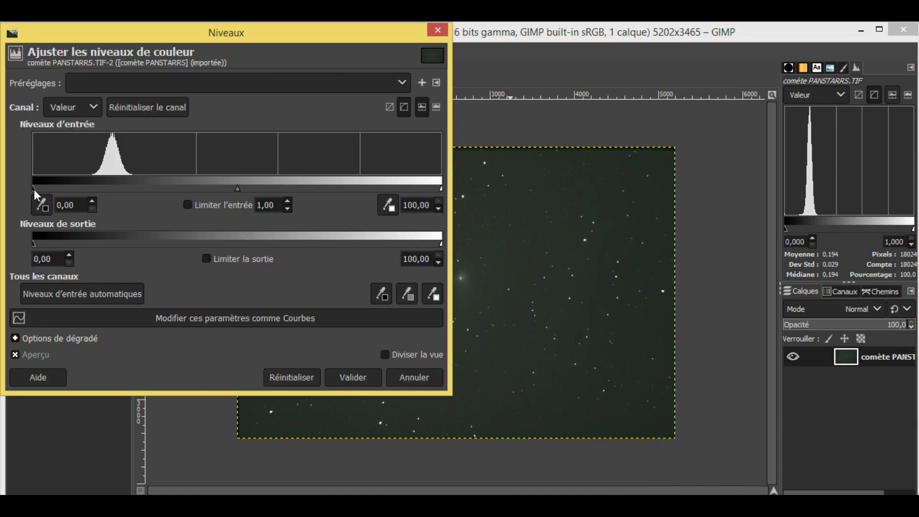
left_click_drag(34, 189, 67, 185)
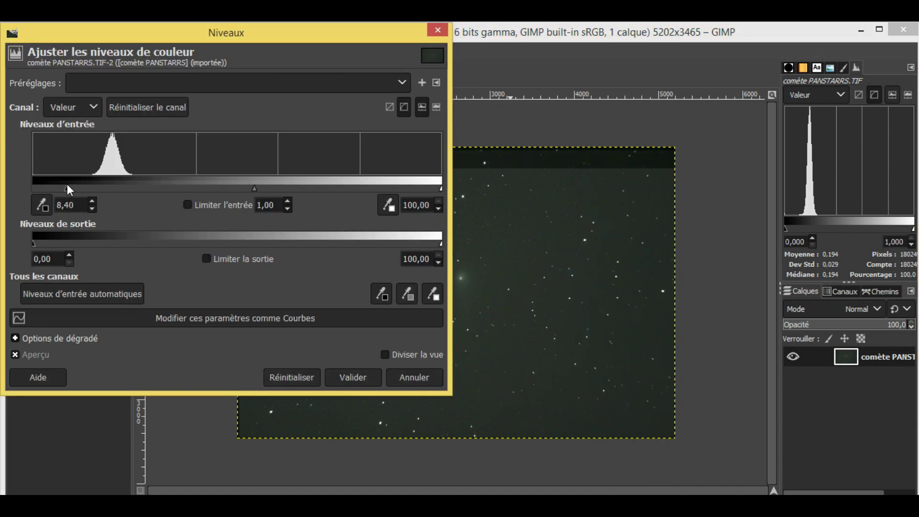
left_click(358, 377)
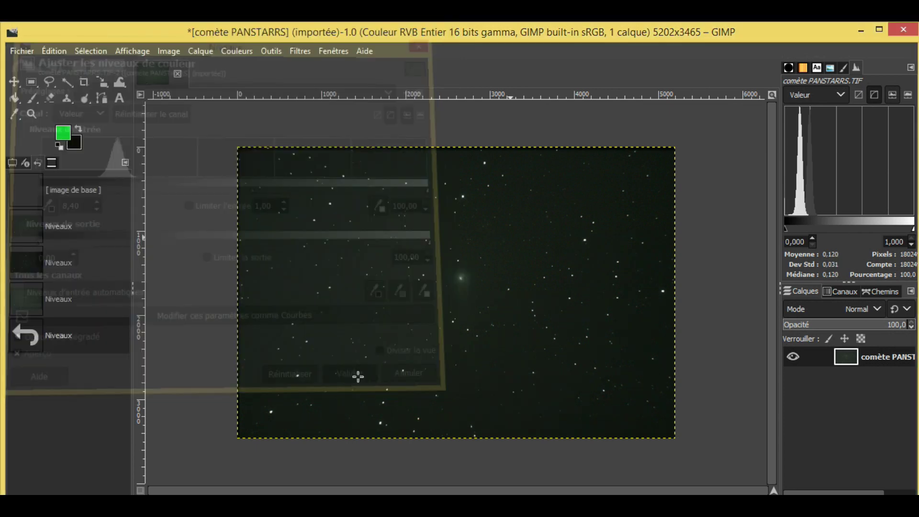
Apply a third midtone stretch with Levels, setting the Value channel's input gamma to 1.52
right_click(541, 262)
mouse_move(601, 375)
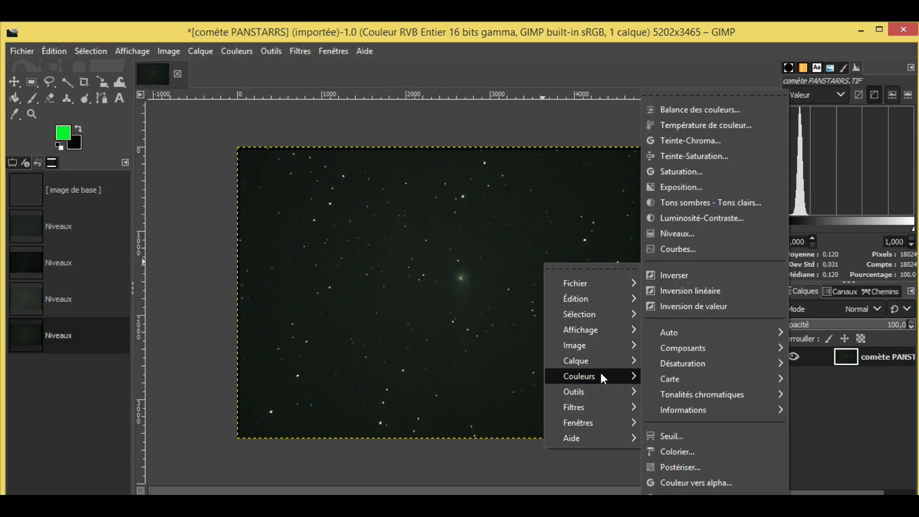
left_click(683, 233)
left_click_drag(234, 189, 200, 194)
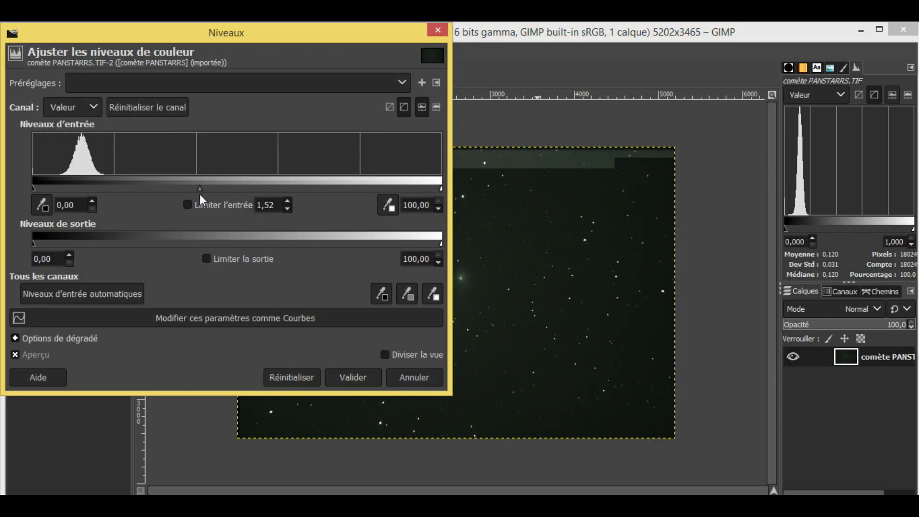
left_click(370, 384)
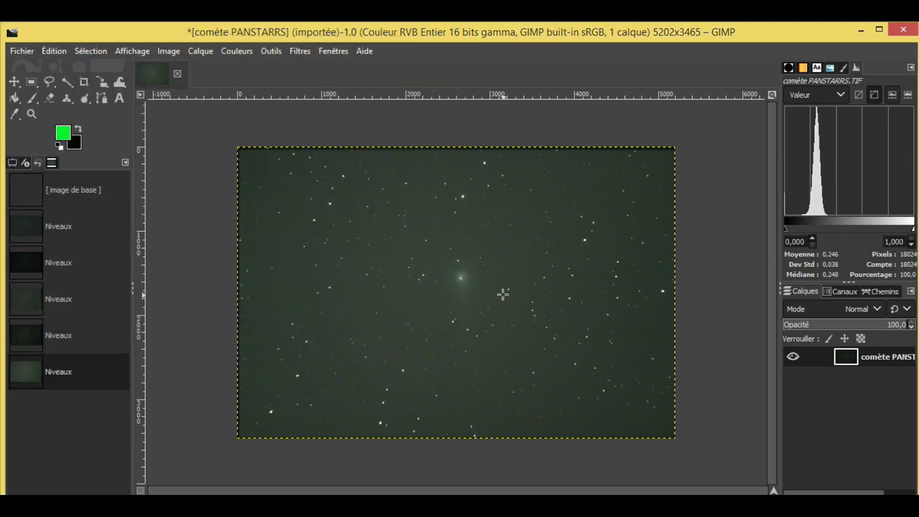
Apply a third background darkening with Levels, setting the Value channel's input black point to 10.71
right_click(503, 294)
mouse_move(544, 405)
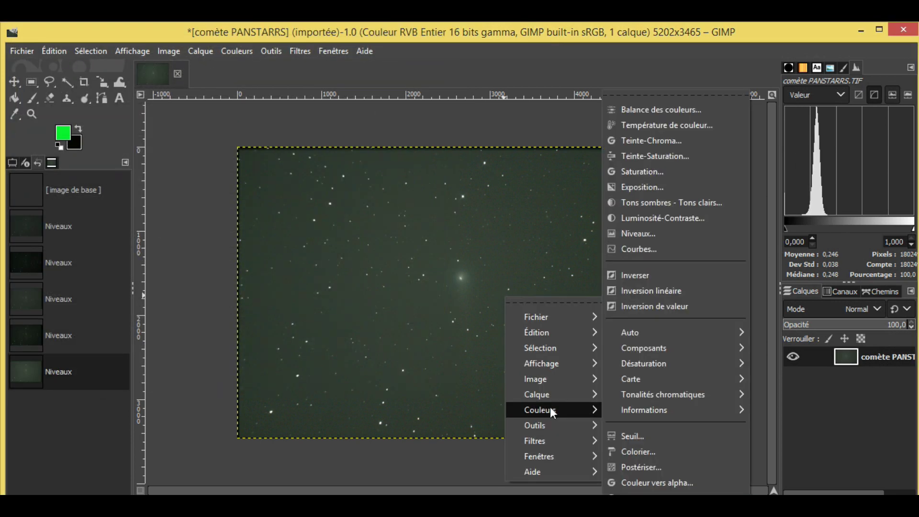
left_click(664, 237)
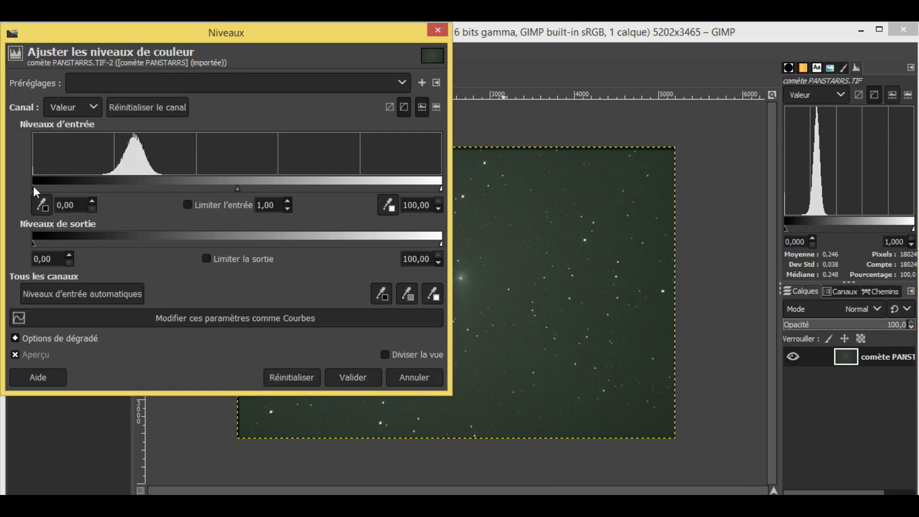
left_click_drag(33, 185, 76, 187)
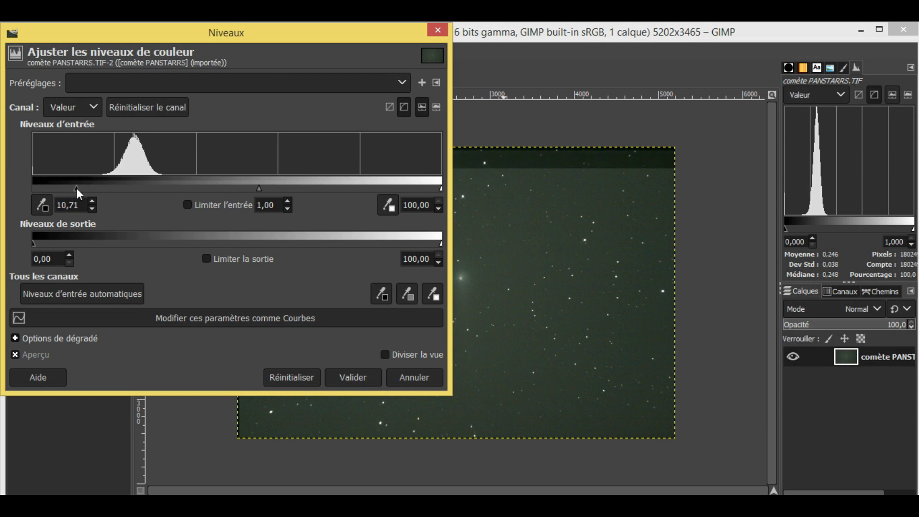
left_click(350, 376)
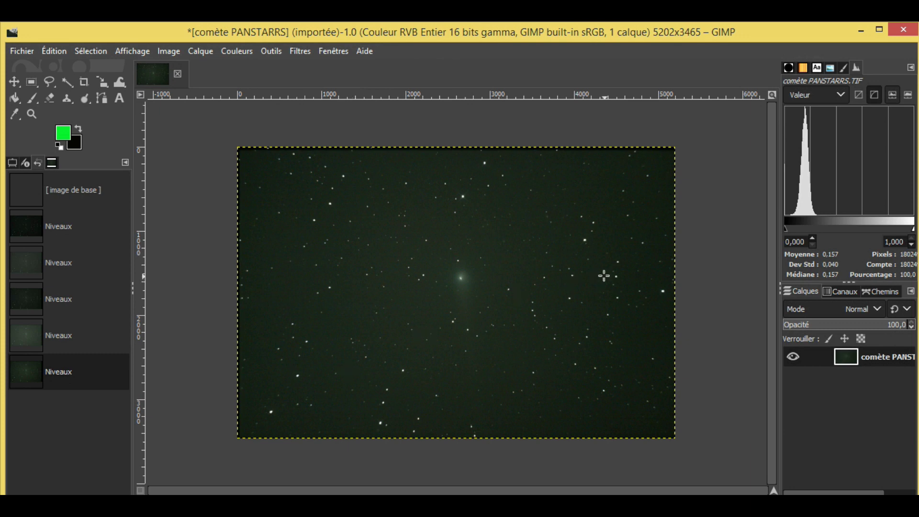
Apply a smooth S-shaped Value curve with points at input 21.88, output 12.11 and input 65.62, output 79.69
right_click(558, 248)
mouse_move(622, 364)
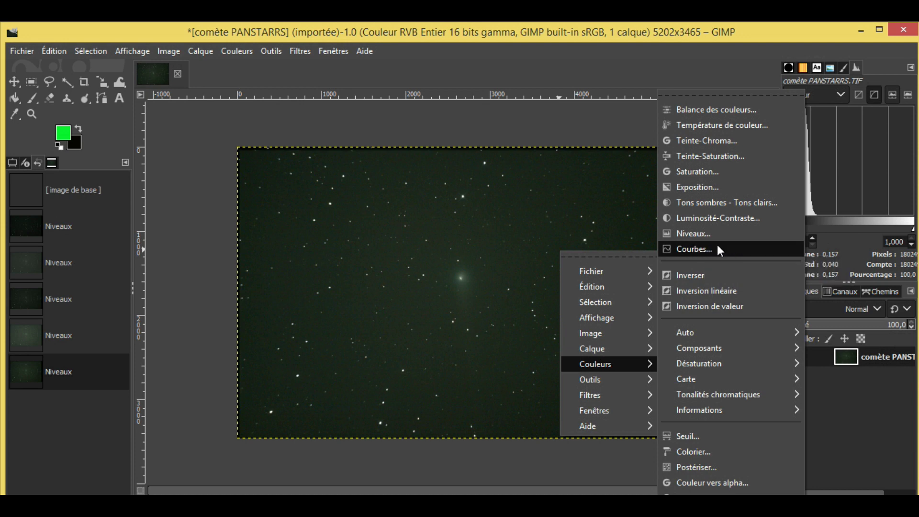
left_click(717, 245)
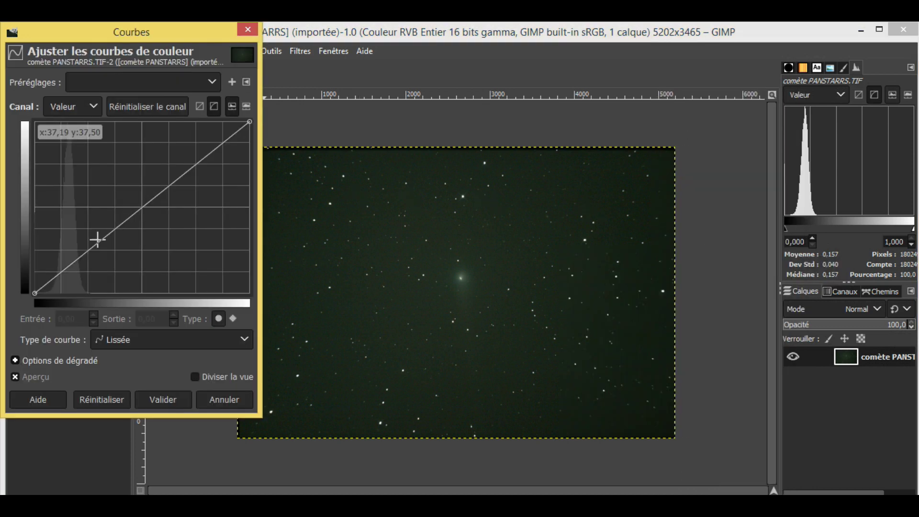
left_click(73, 261)
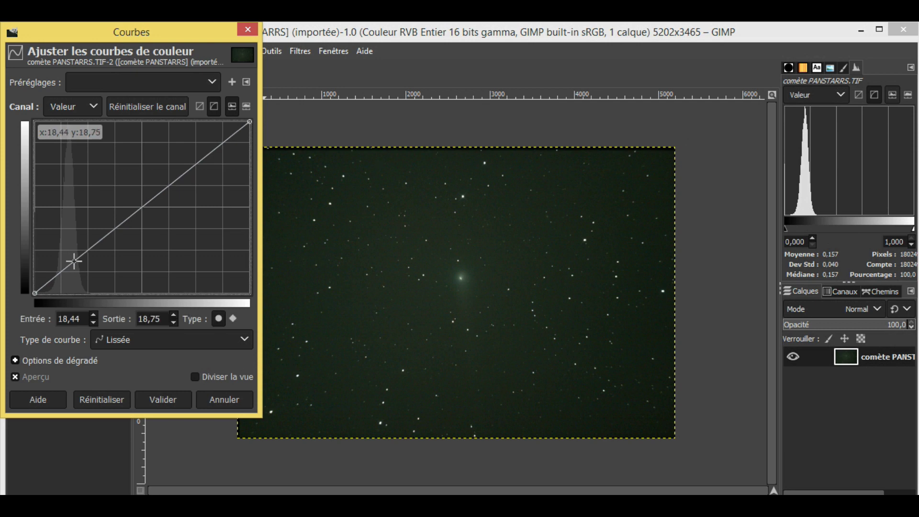
left_click_drag(73, 261, 82, 272)
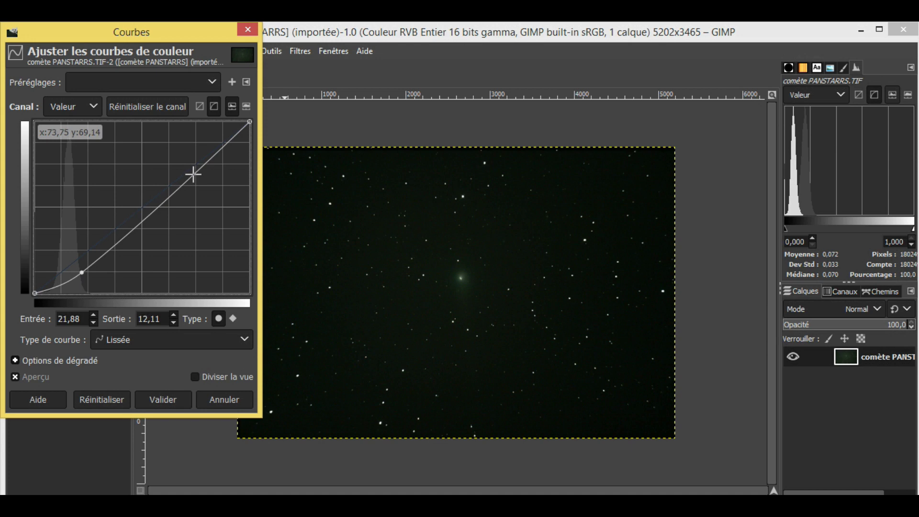
left_click_drag(194, 173, 179, 161)
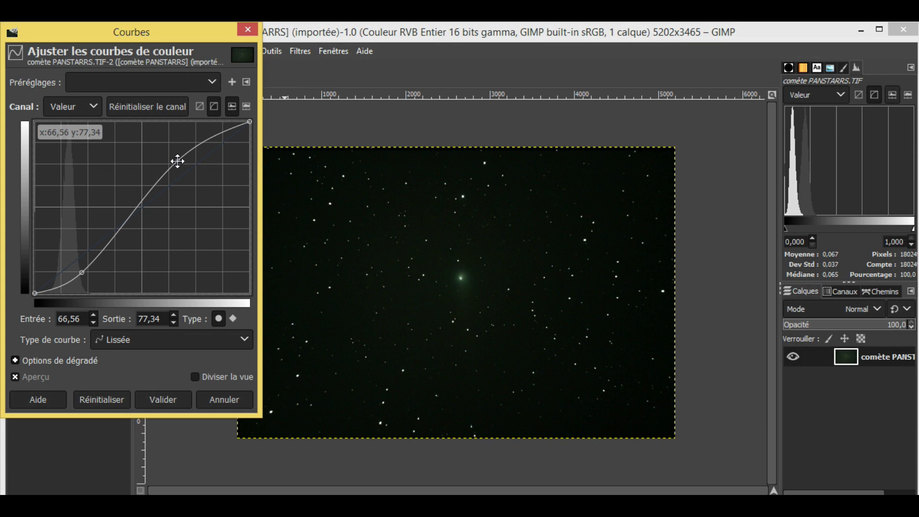
left_click_drag(178, 161, 174, 156)
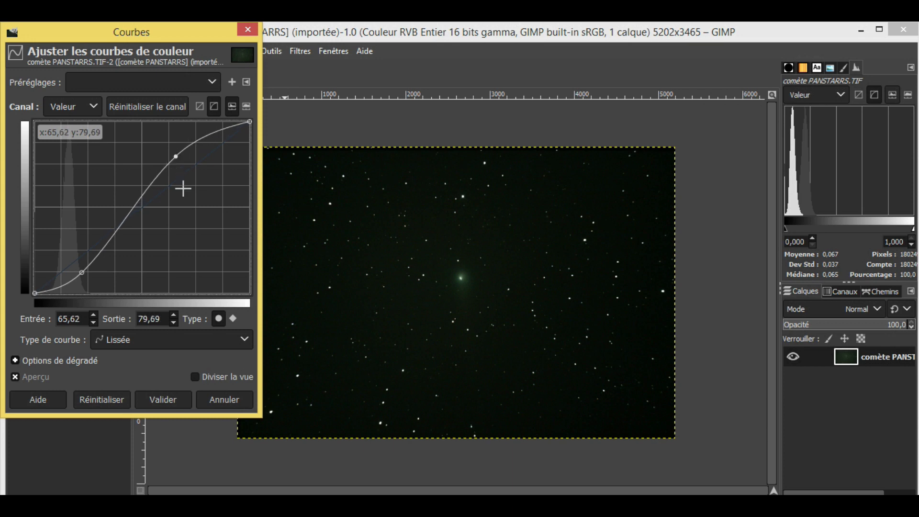
left_click(179, 398)
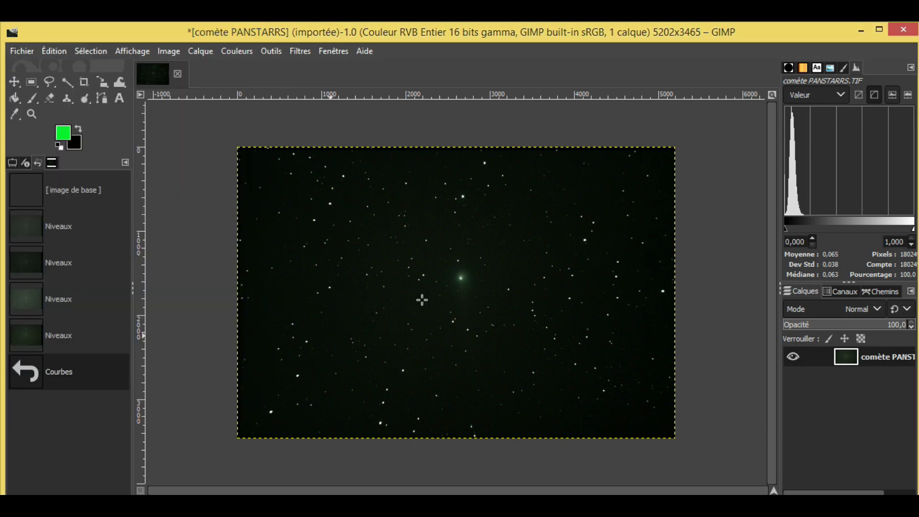
Decompose the comet image into separate layers using the LAB color model
right_click(504, 256)
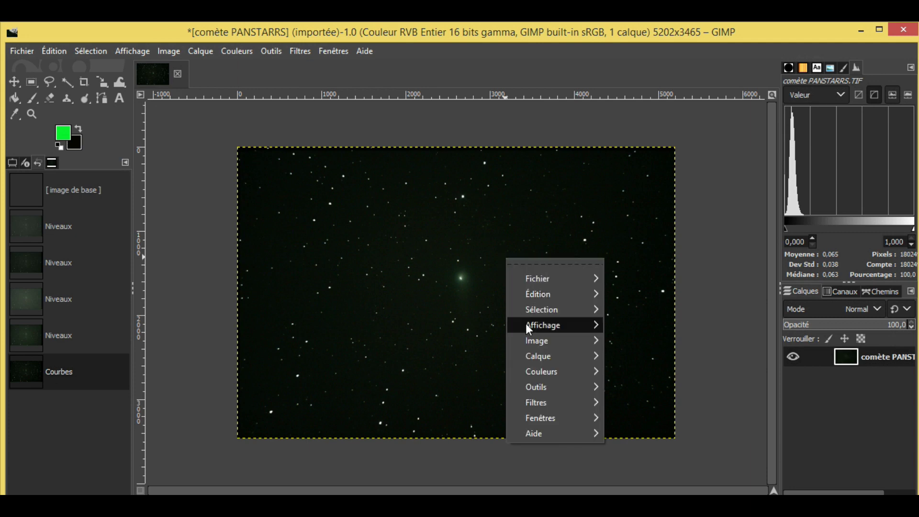
mouse_move(549, 374)
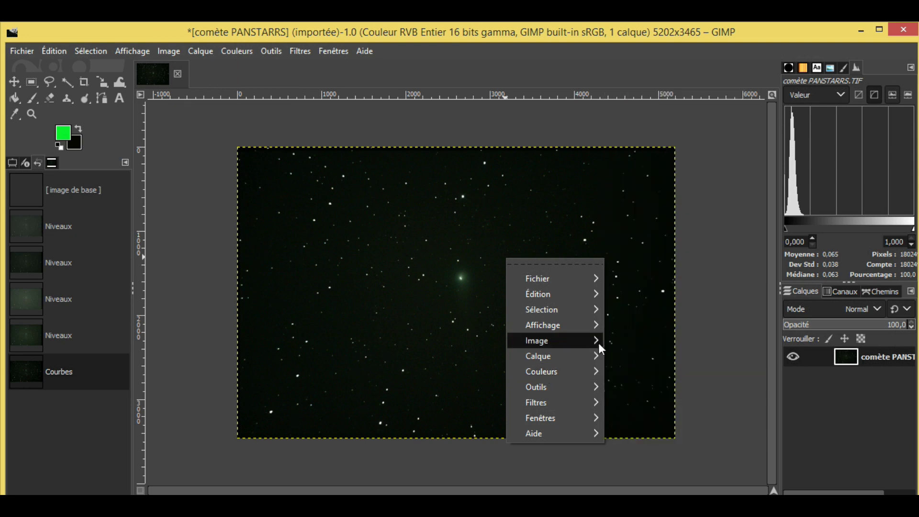
mouse_move(598, 370)
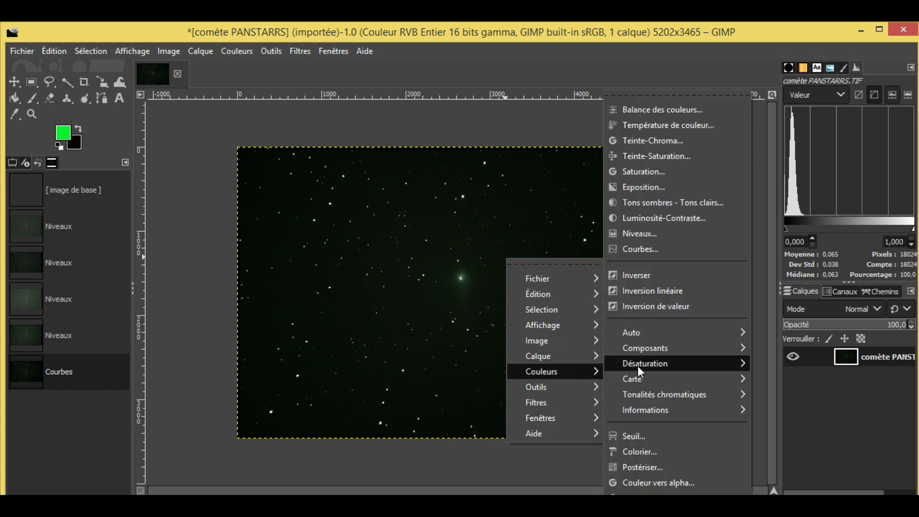
mouse_move(662, 353)
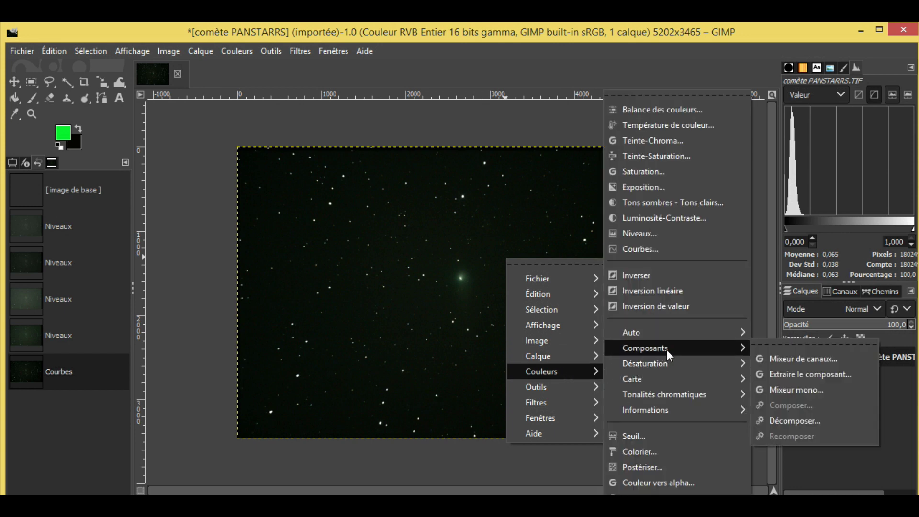
left_click(666, 349)
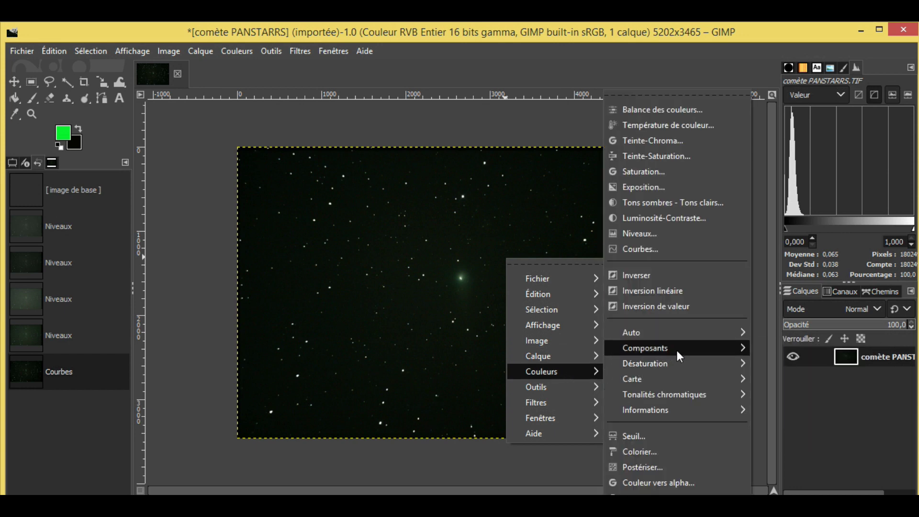
left_click(740, 349)
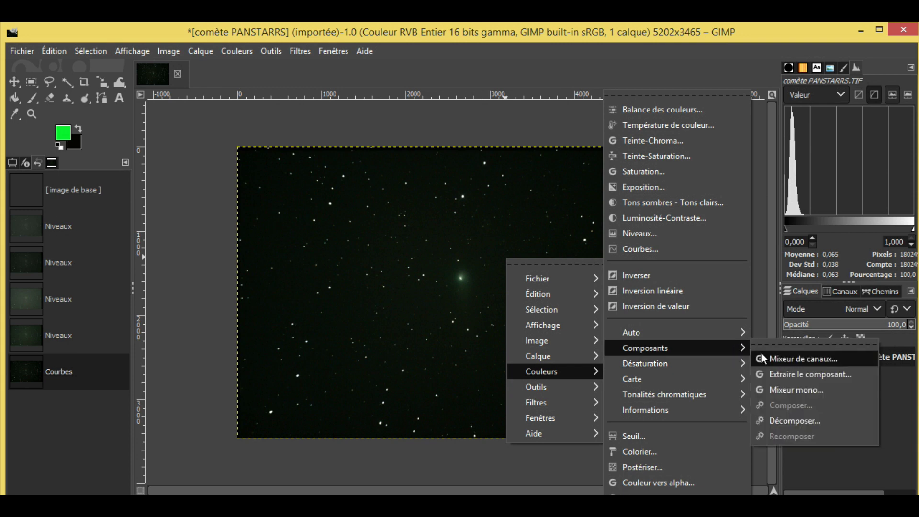
left_click(808, 418)
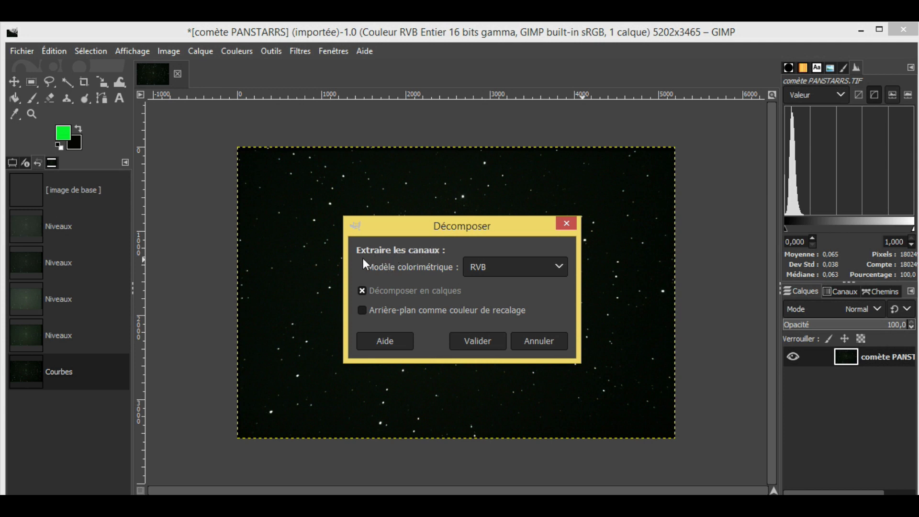
left_click(565, 270)
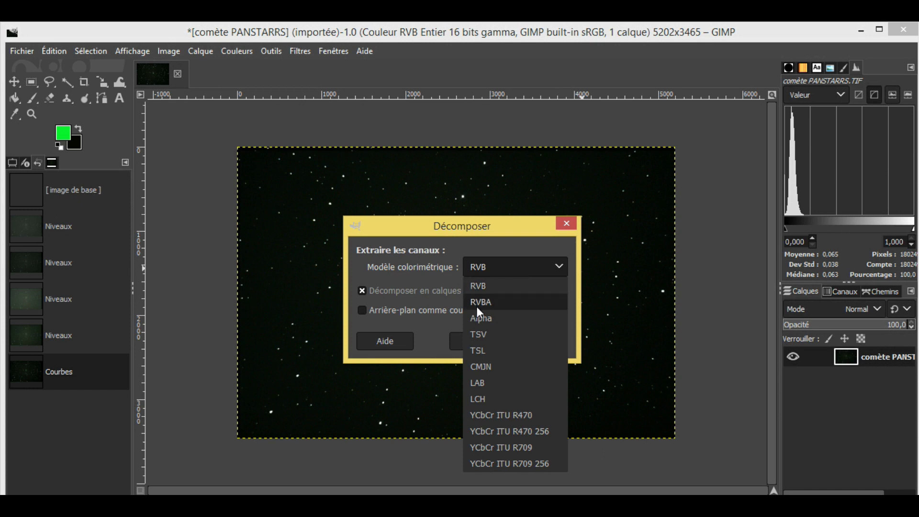
left_click(483, 381)
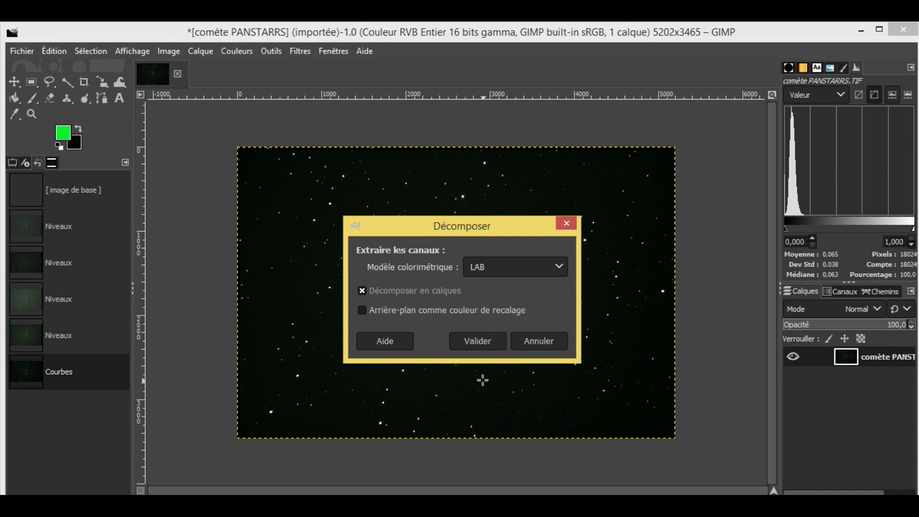
left_click(486, 343)
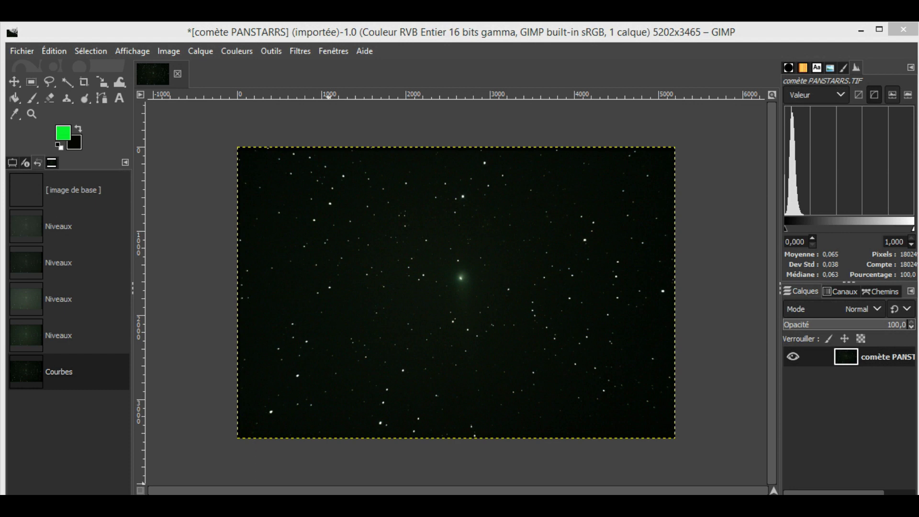
left_click(624, 33)
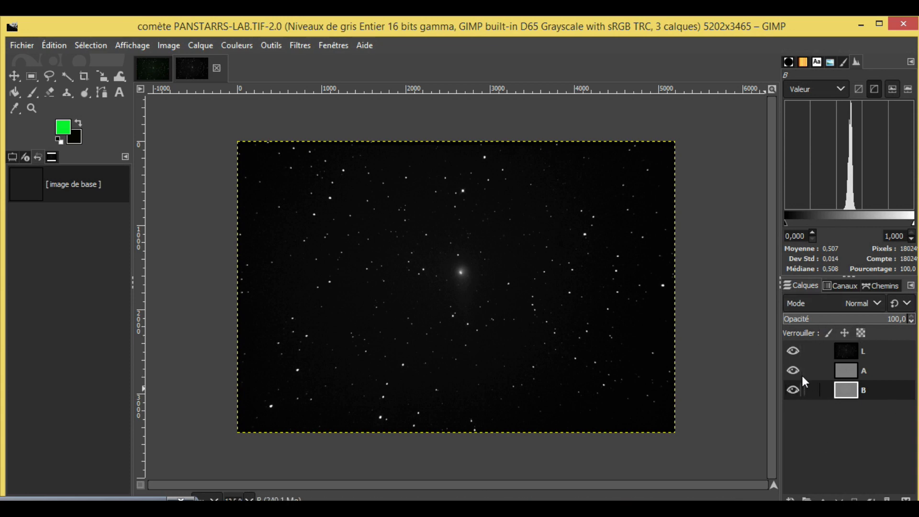
In the LAB image, select the L layer, hide layers A and B, and copy the L layer
left_click(846, 355)
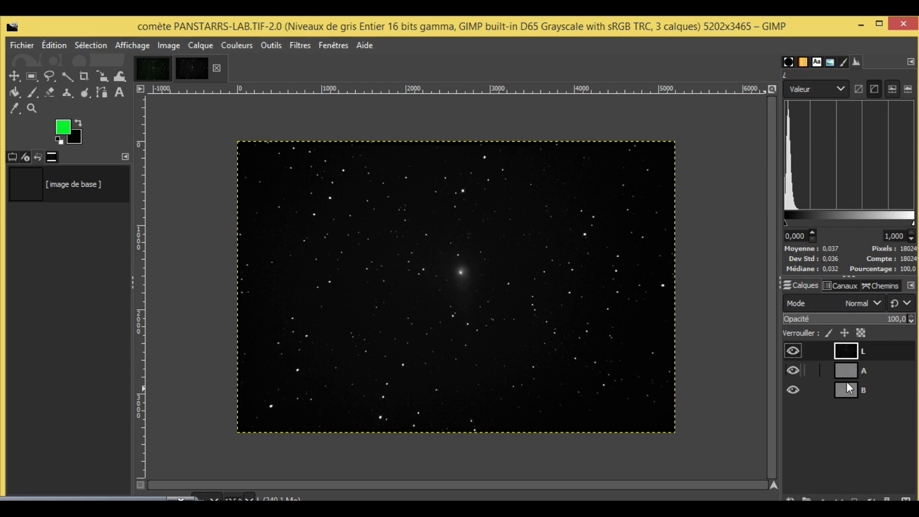
left_click(793, 371)
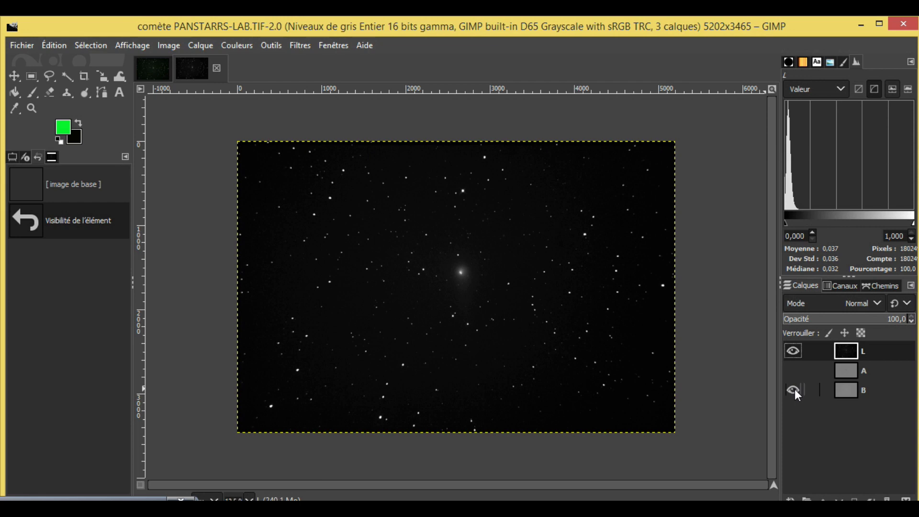
left_click(793, 390)
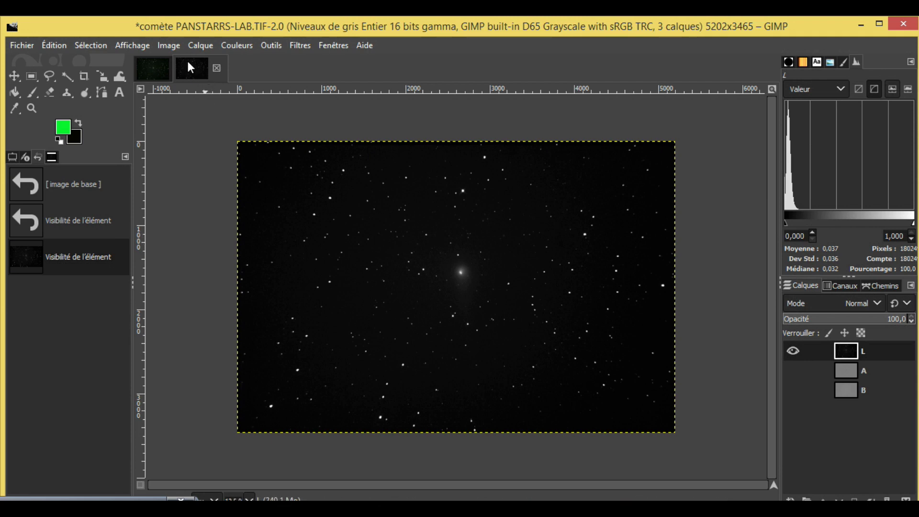
left_click(55, 47)
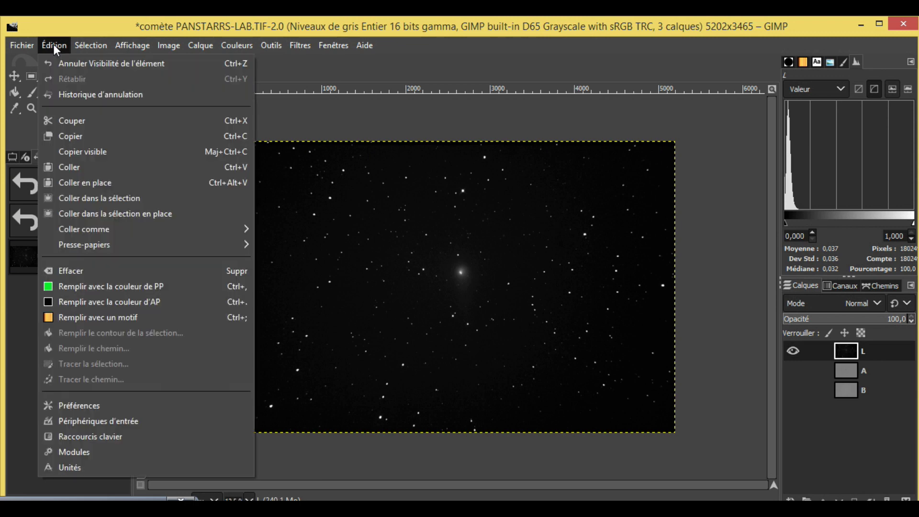
left_click(62, 136)
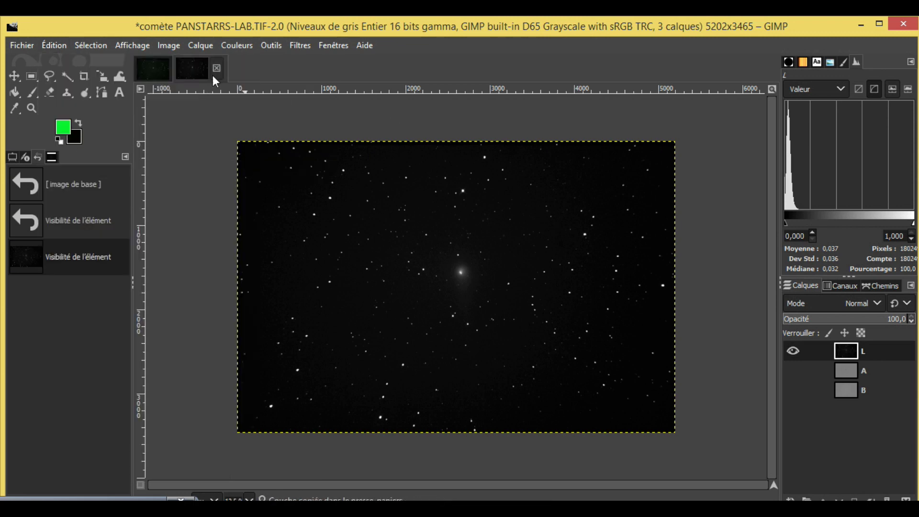
Paste the copied L layer as a new layer in the original color image, hide it and select the color comet layer
left_click(156, 67)
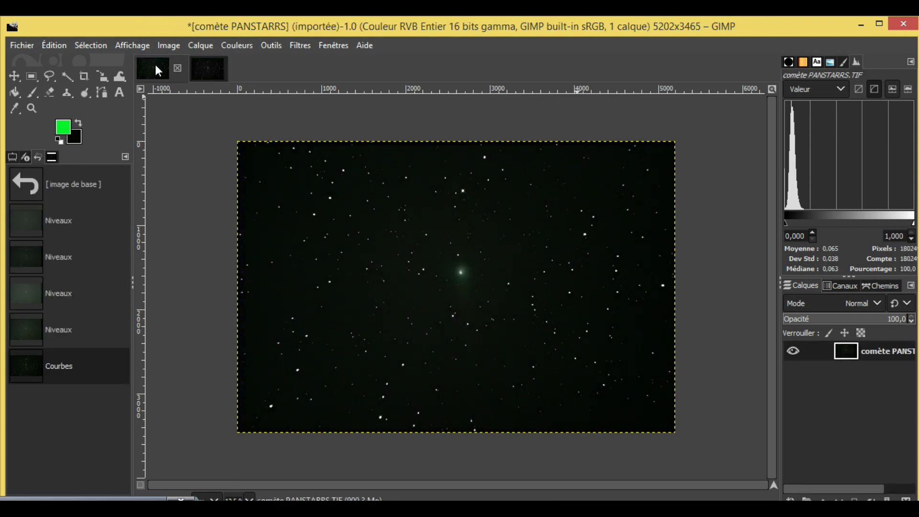
left_click(54, 46)
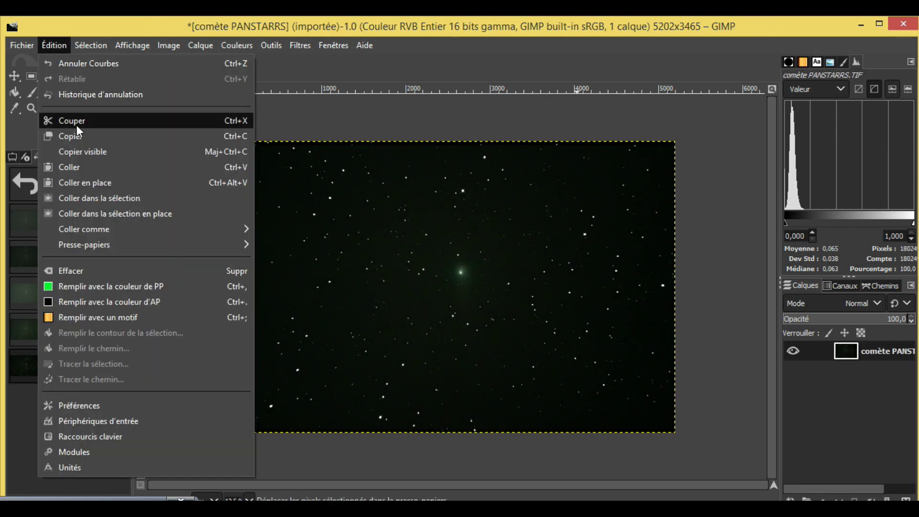
mouse_move(102, 229)
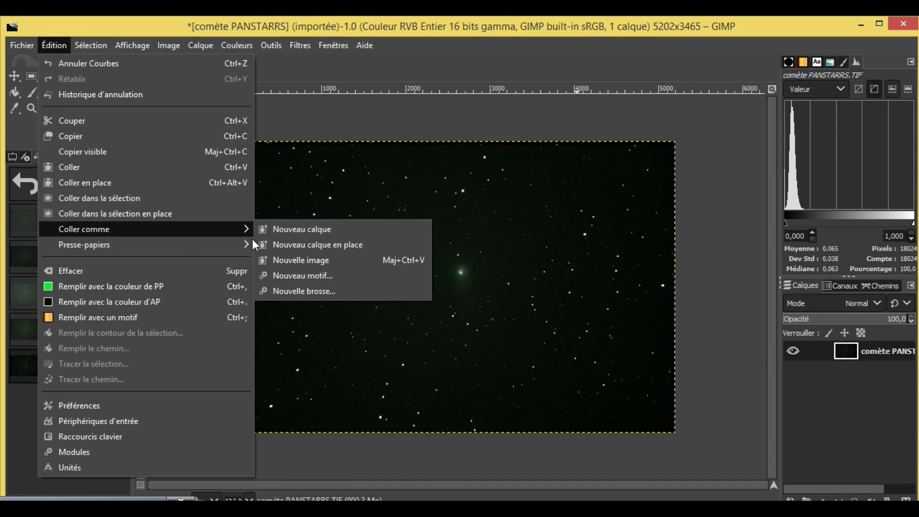
left_click(296, 232)
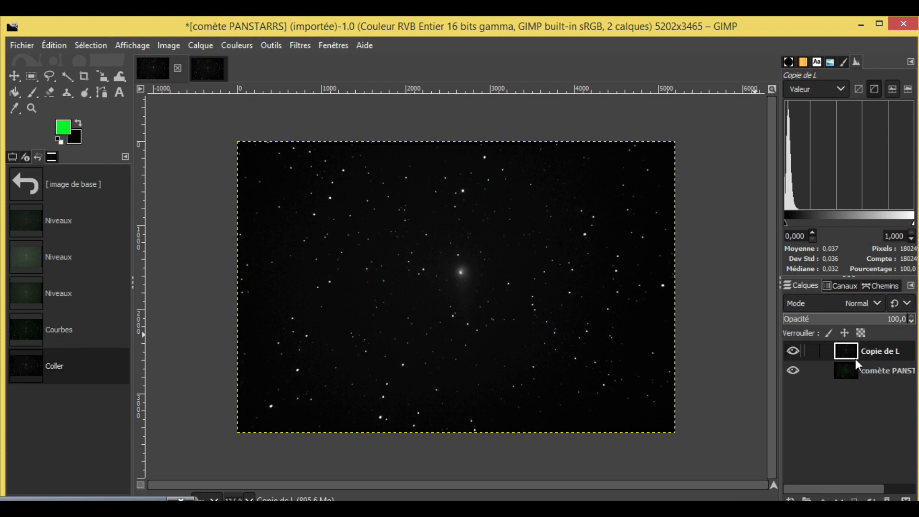
left_click(848, 373)
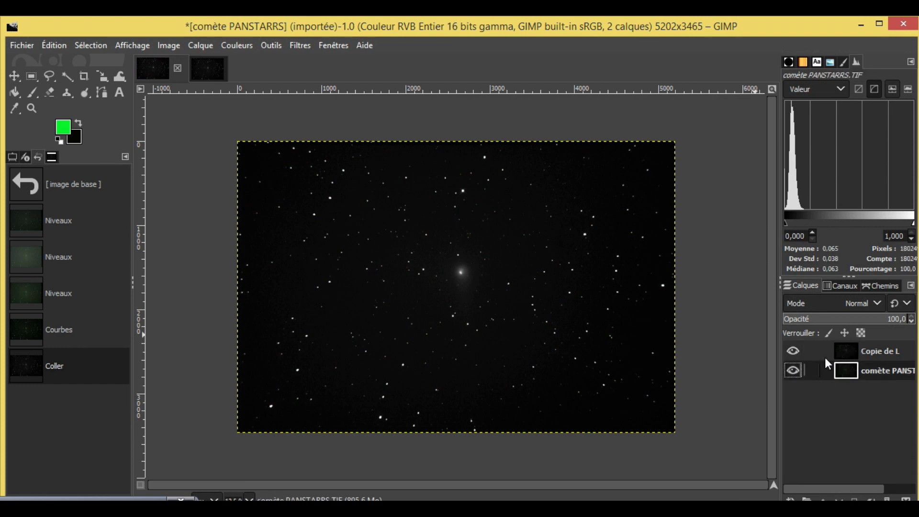
left_click(793, 351)
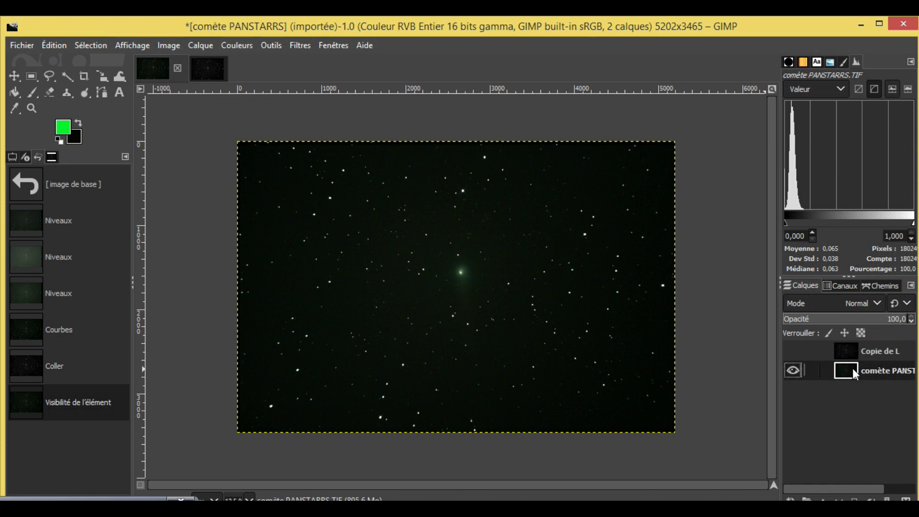
right_click(419, 259)
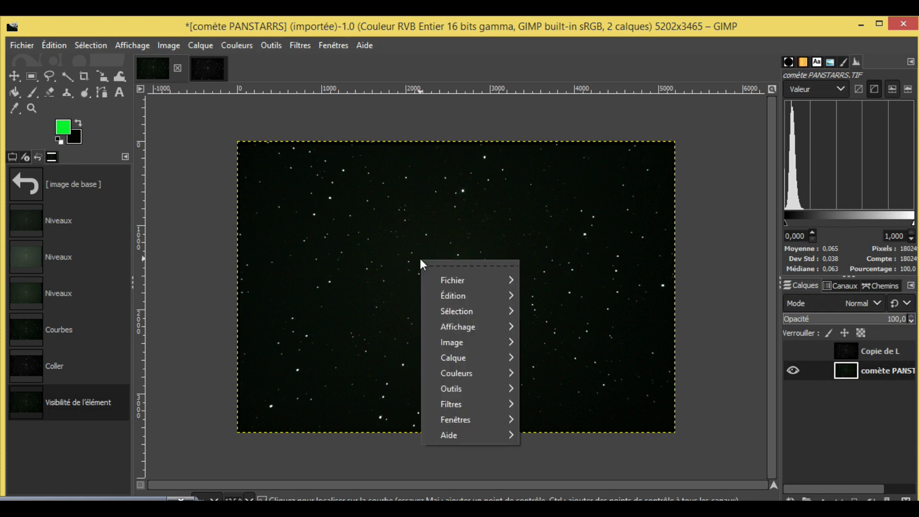
mouse_move(459, 373)
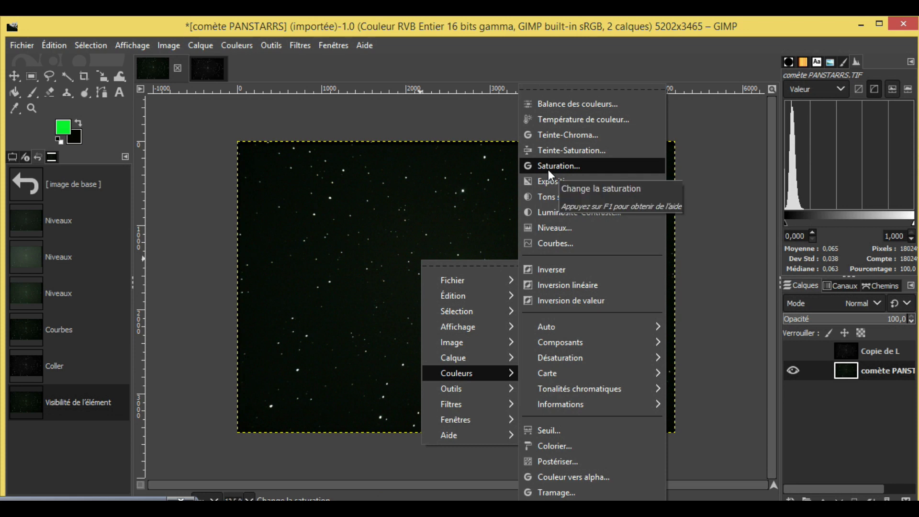
left_click(575, 106)
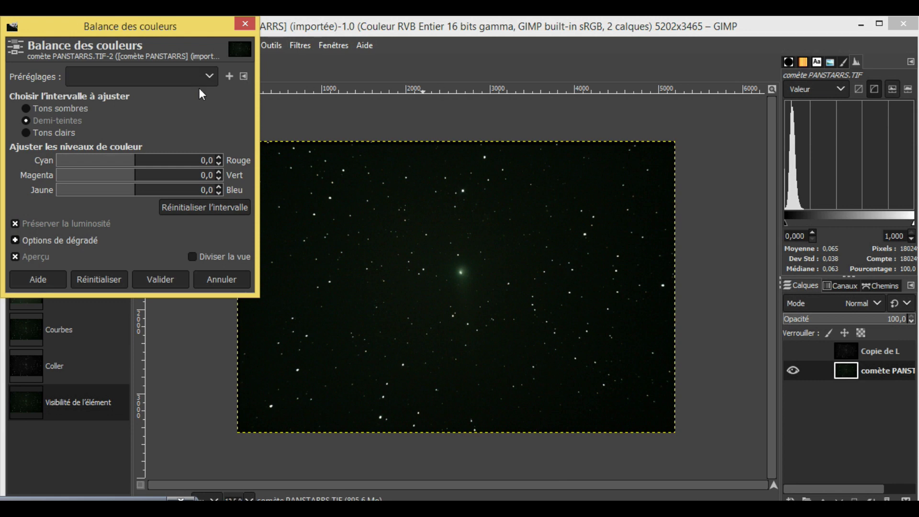
left_click(26, 108)
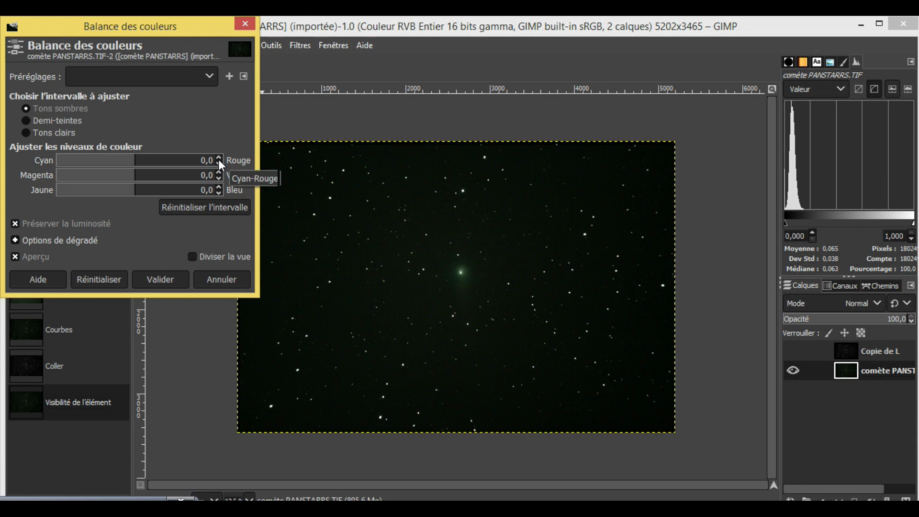
left_click(26, 121)
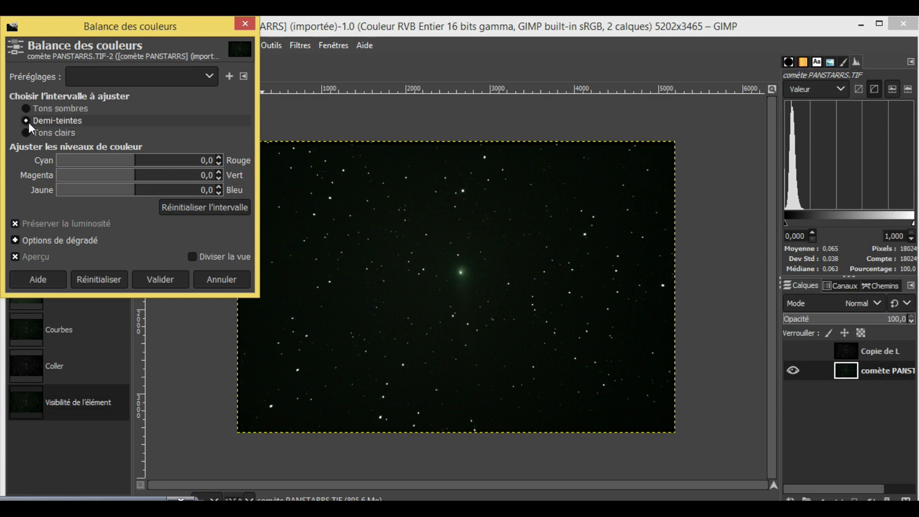
left_click(27, 132)
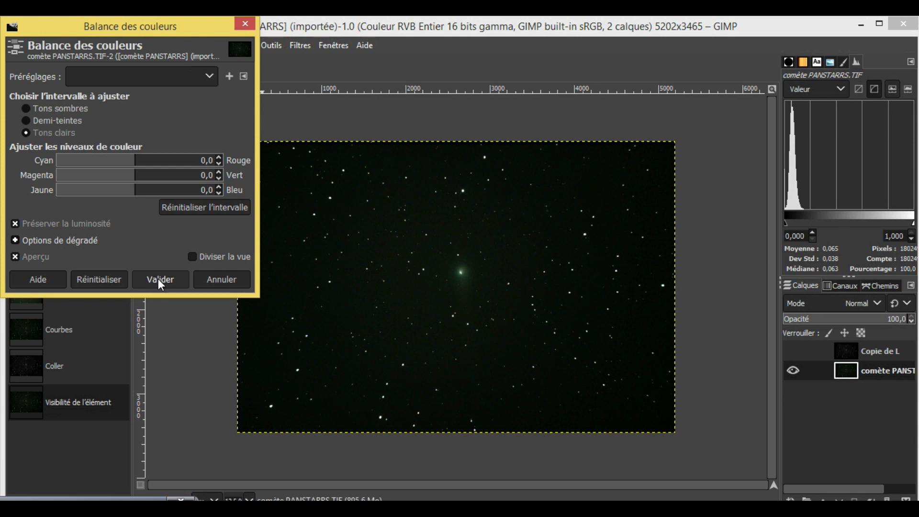
left_click(214, 279)
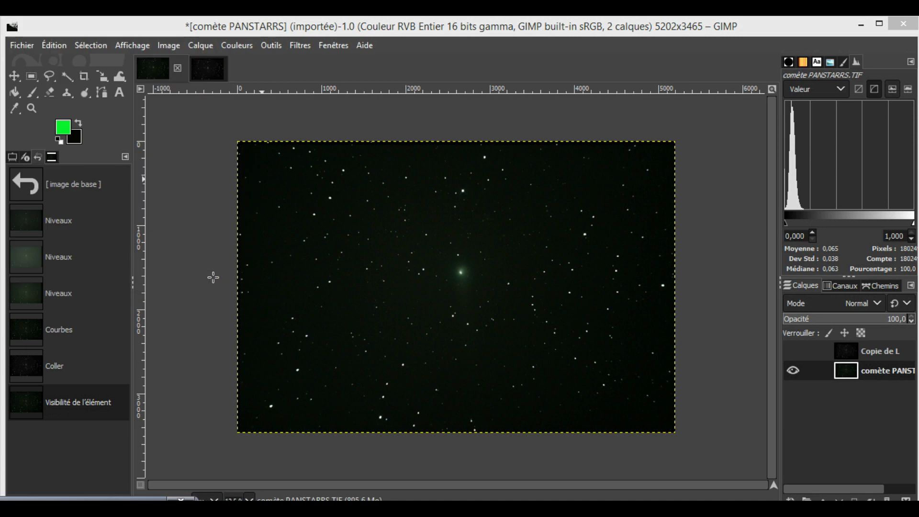
Boost the color comet layer's saturation by applying a Saturation scale of about 1.5
right_click(517, 265)
mouse_move(567, 378)
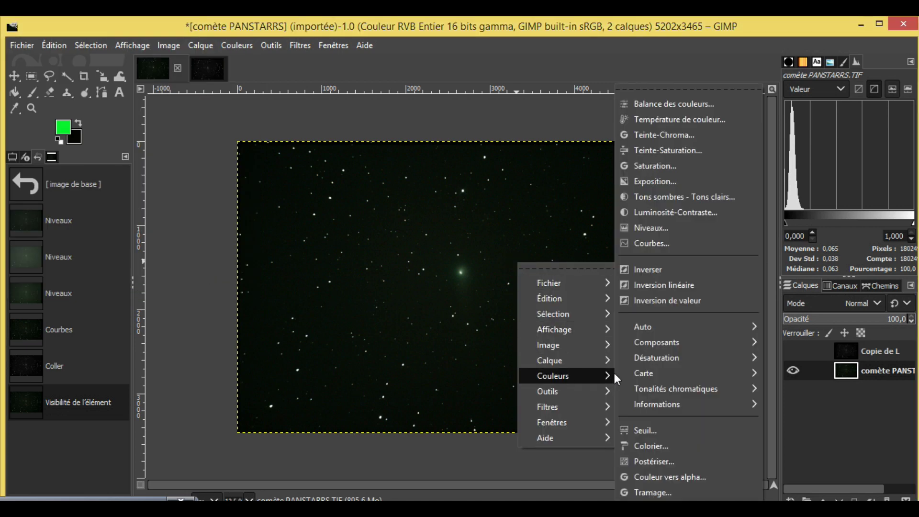
left_click(663, 169)
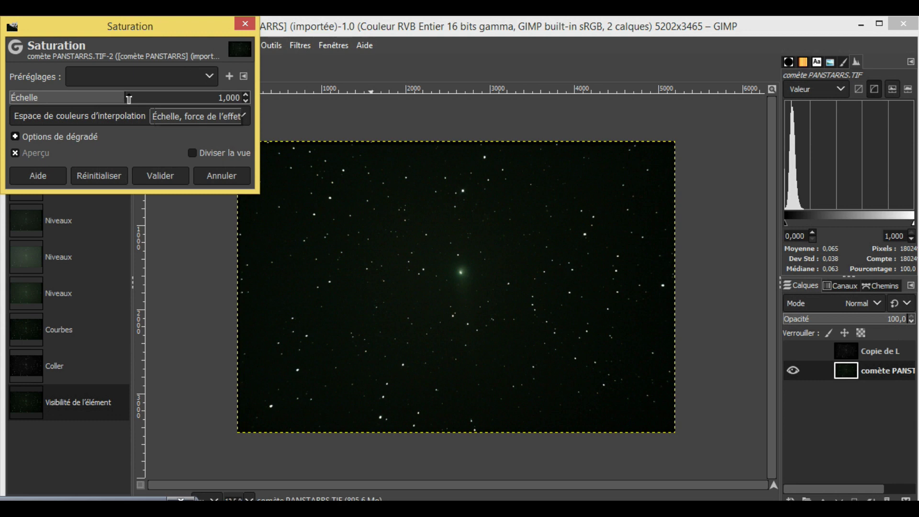
left_click_drag(127, 99, 201, 101)
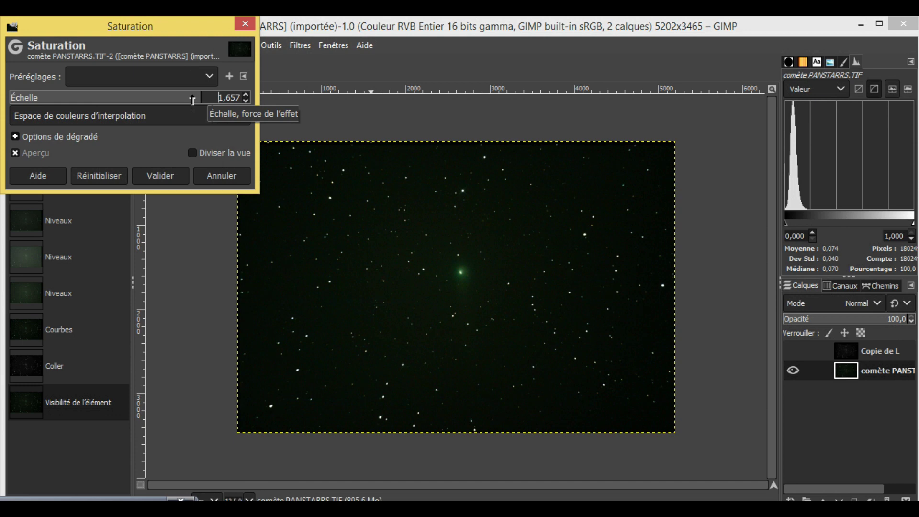
left_click_drag(190, 100, 181, 100)
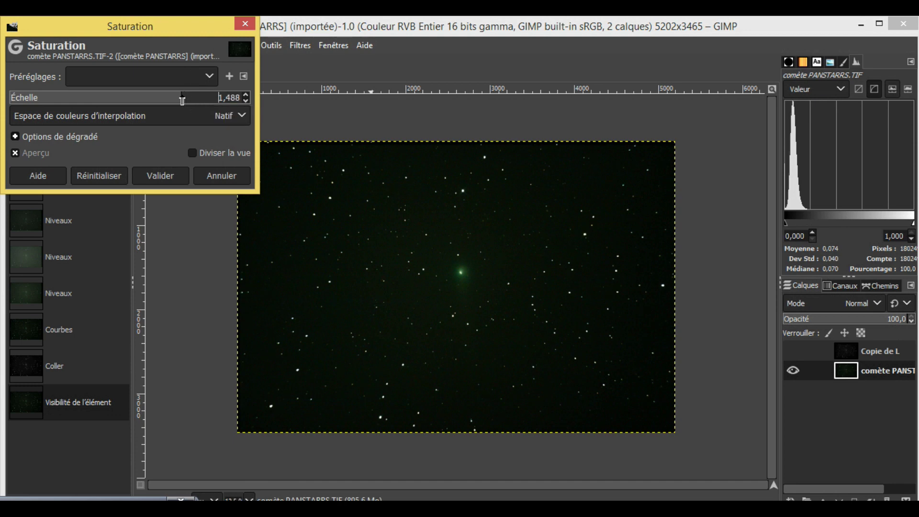
left_click(246, 94)
left_click(159, 176)
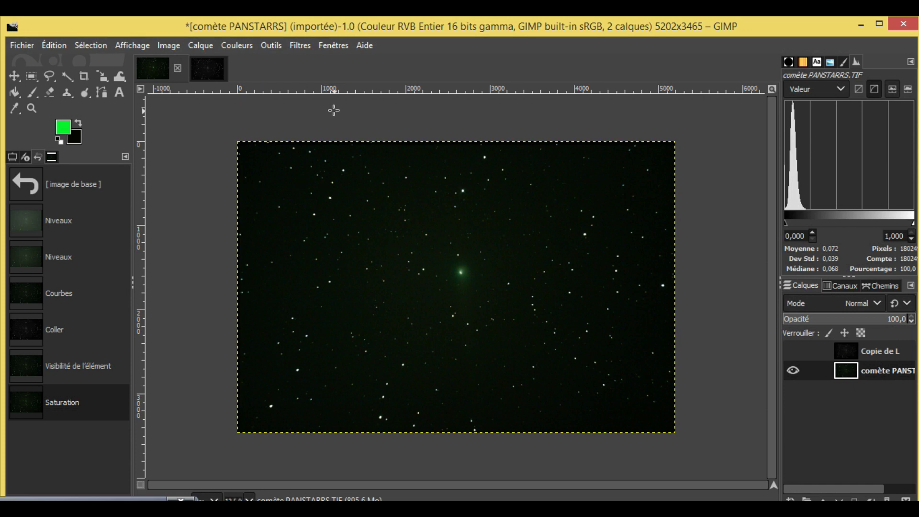
Reduce noise on the color comet layer by applying the Noise Reduction filter with a strength of 15
right_click(476, 256)
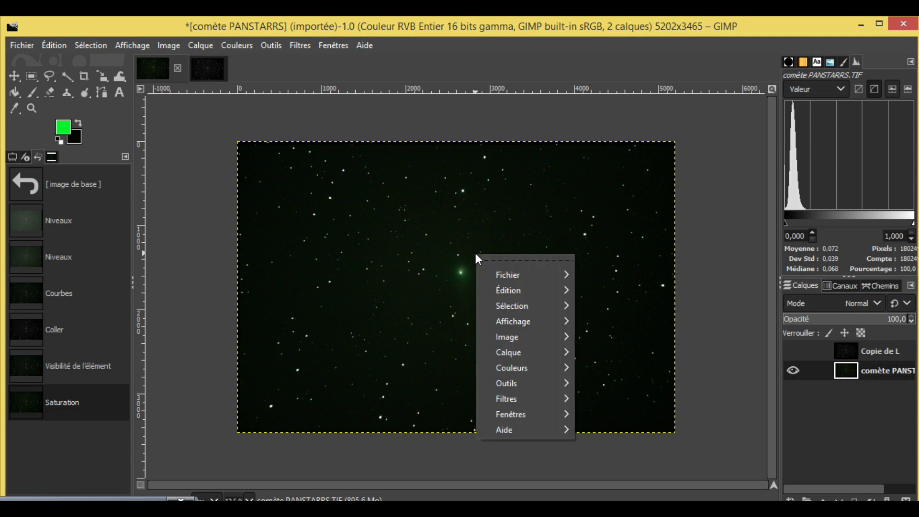
mouse_move(533, 370)
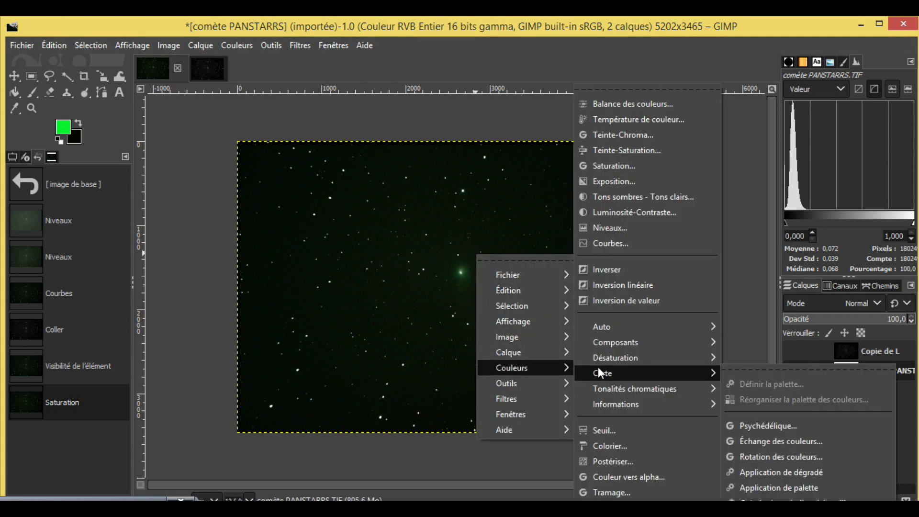
mouse_move(507, 398)
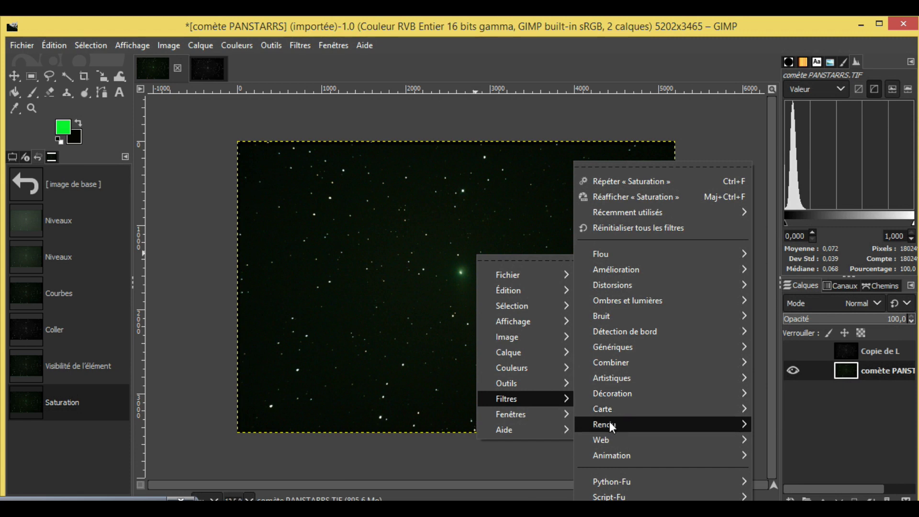
mouse_move(640, 269)
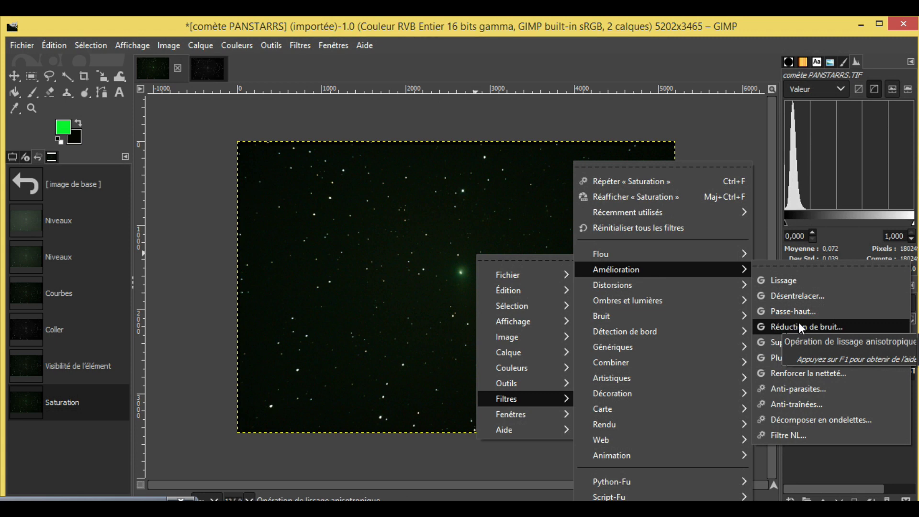
left_click(861, 323)
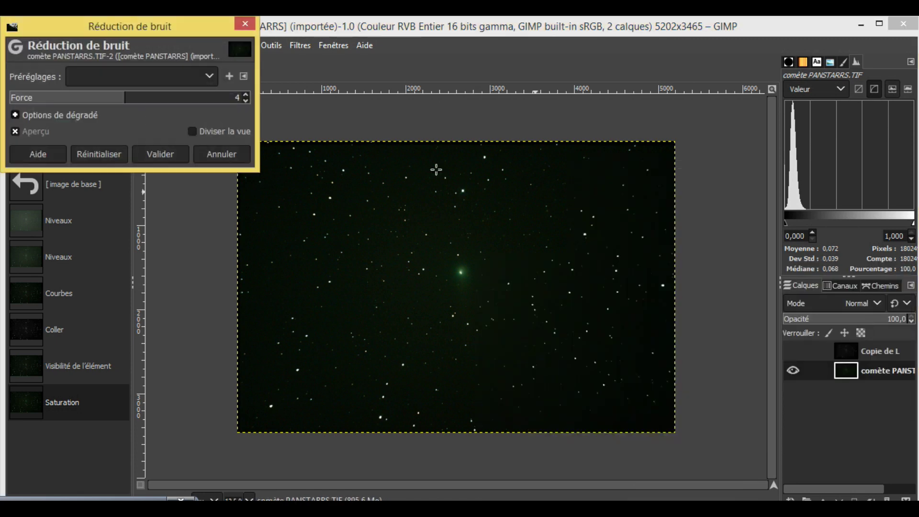
left_click_drag(119, 92, 147, 176)
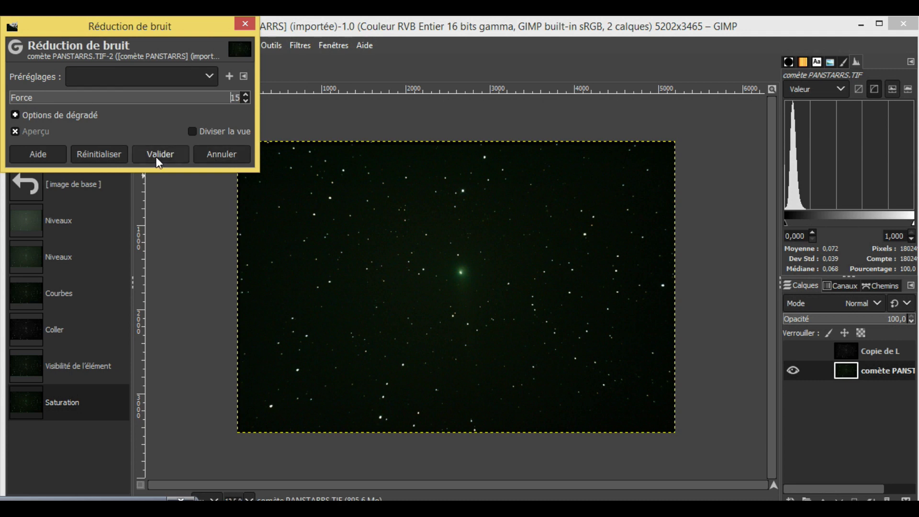
left_click(158, 157)
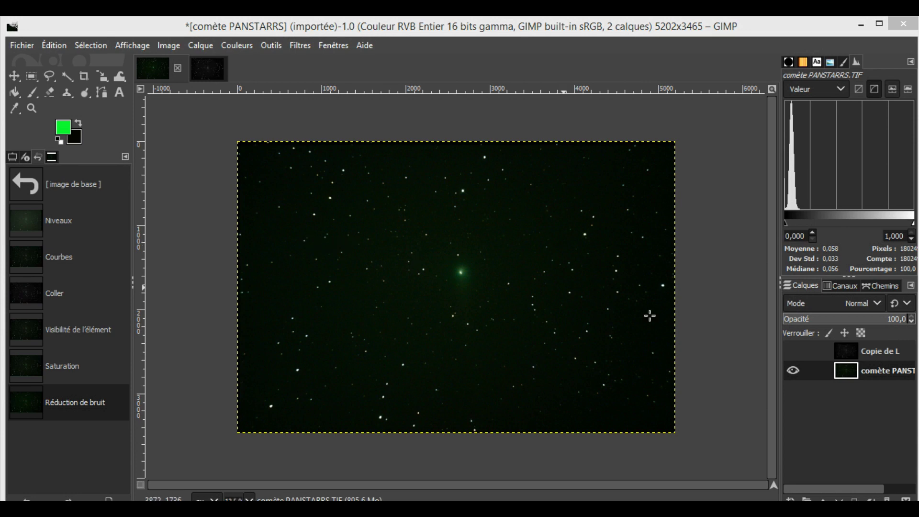
Hide the color comet layer, then select the Copie de L layer and make it visible
left_click(796, 369)
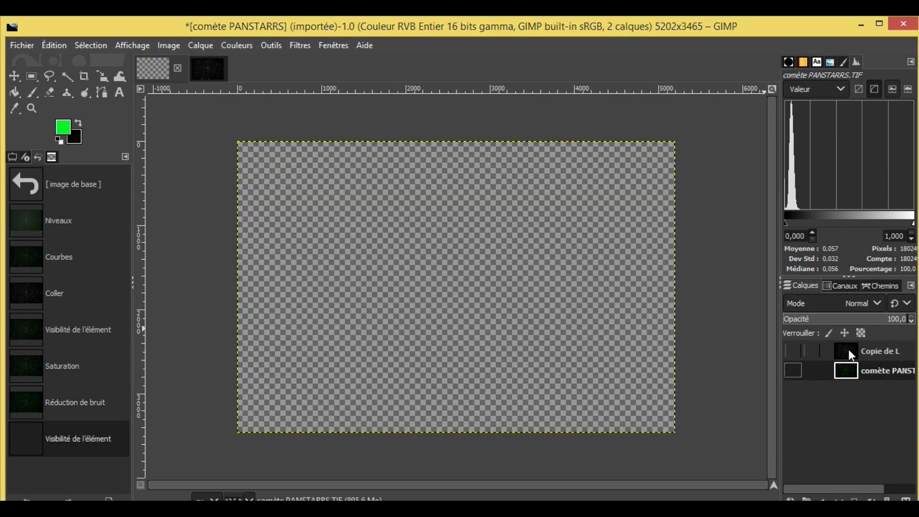
left_click(850, 353)
left_click(792, 351)
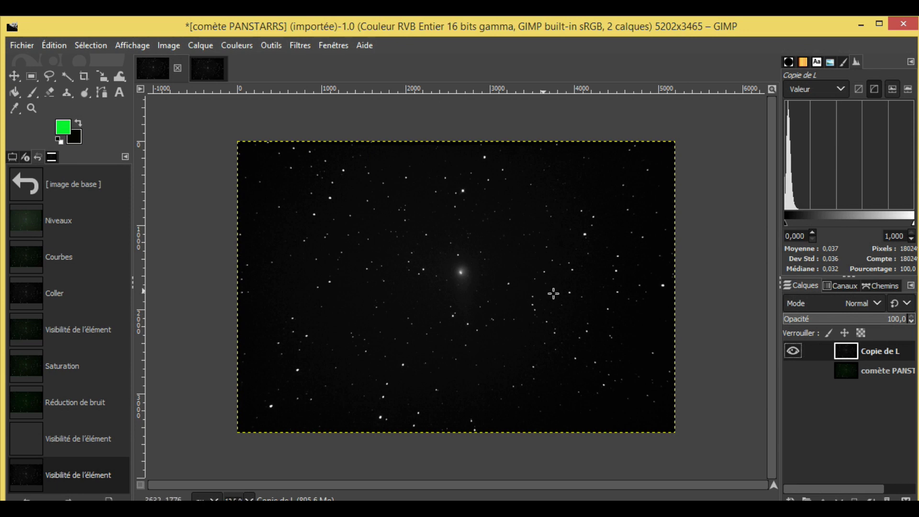
Sharpen the Copie de L layer by applying the Sharpen (Unsharp Mask) enhancement filter
right_click(474, 265)
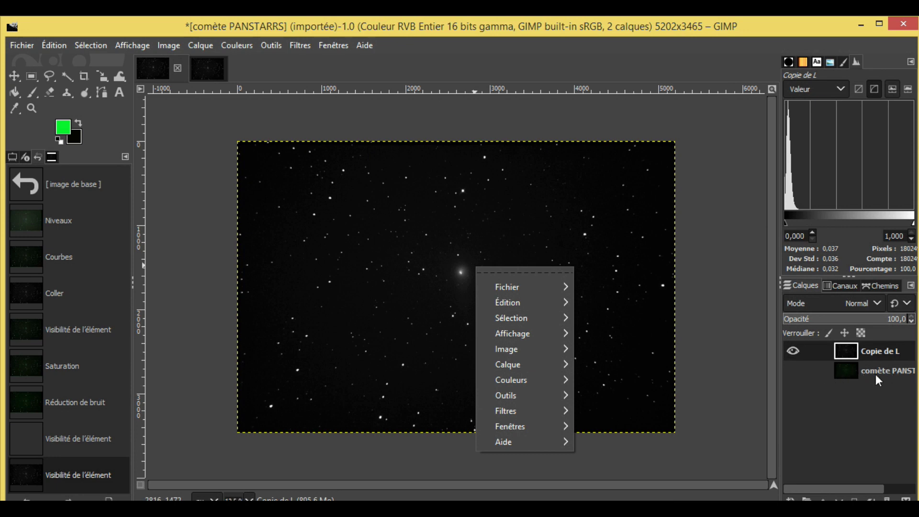
mouse_move(516, 392)
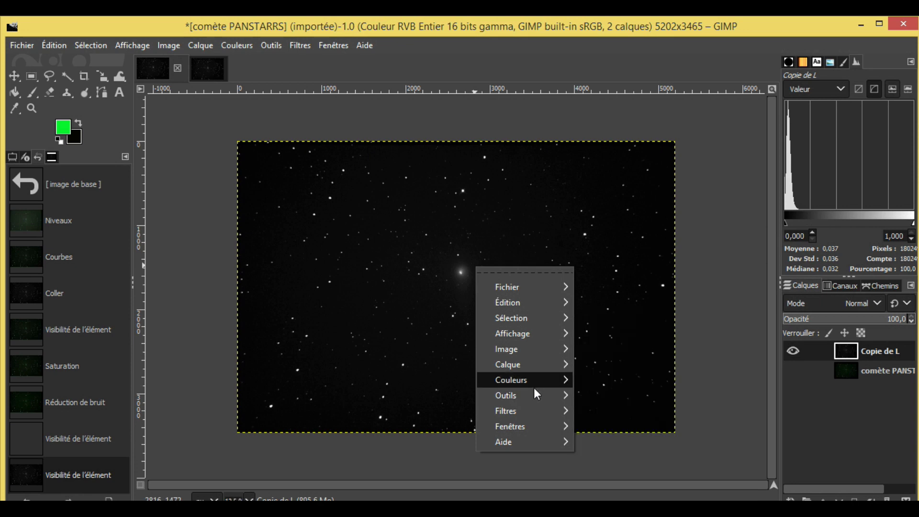
mouse_move(544, 411)
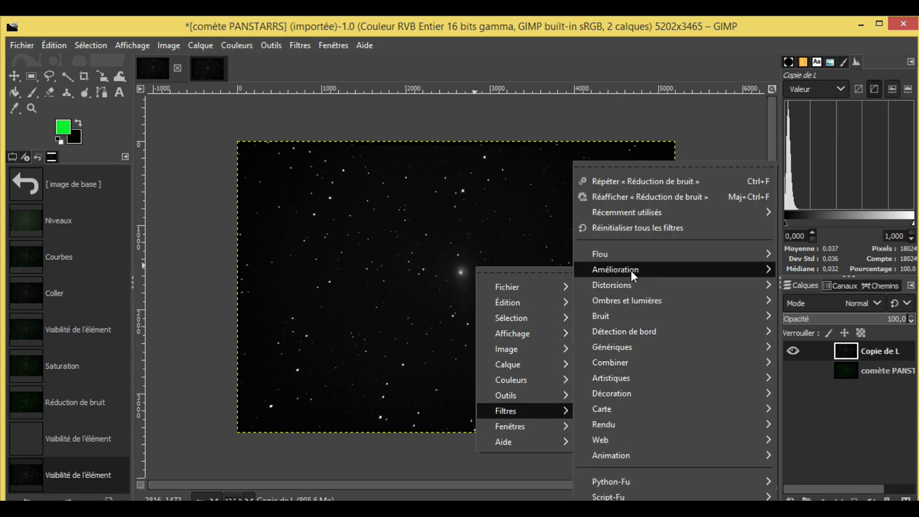
mouse_move(631, 271)
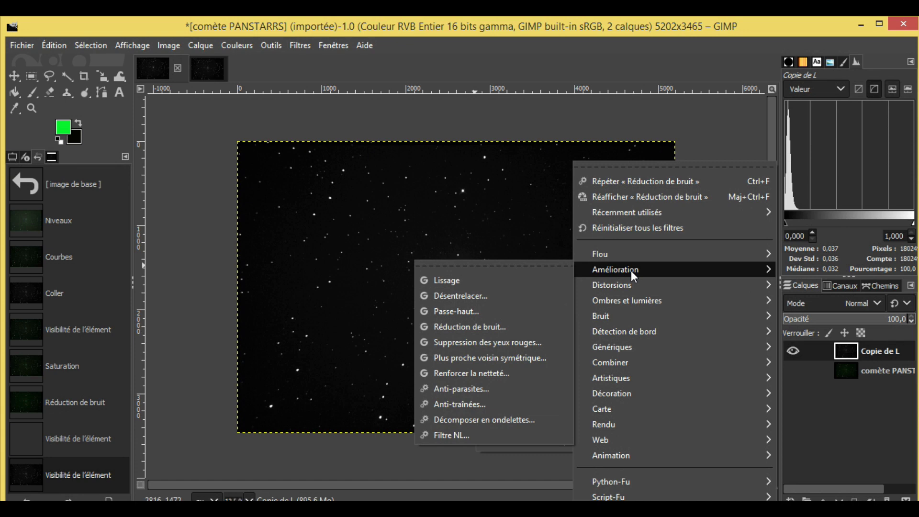
left_click(460, 373)
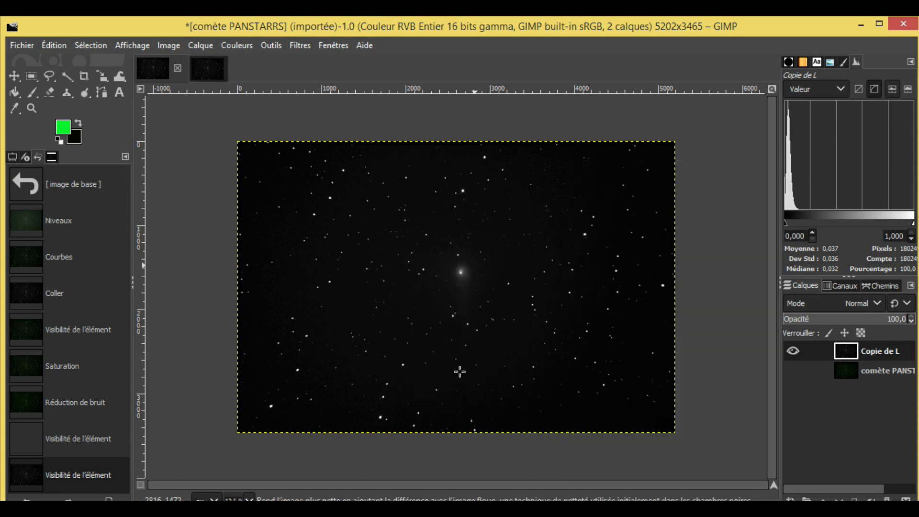
left_click(154, 183)
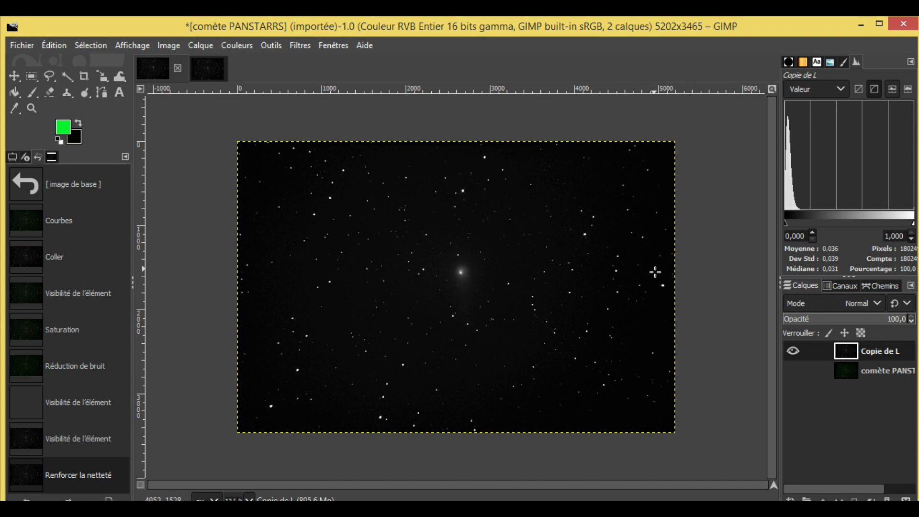
Set the Copie de L layer's blend mode to Luminance, then select and show the color comet layer beneath it
left_click(878, 304)
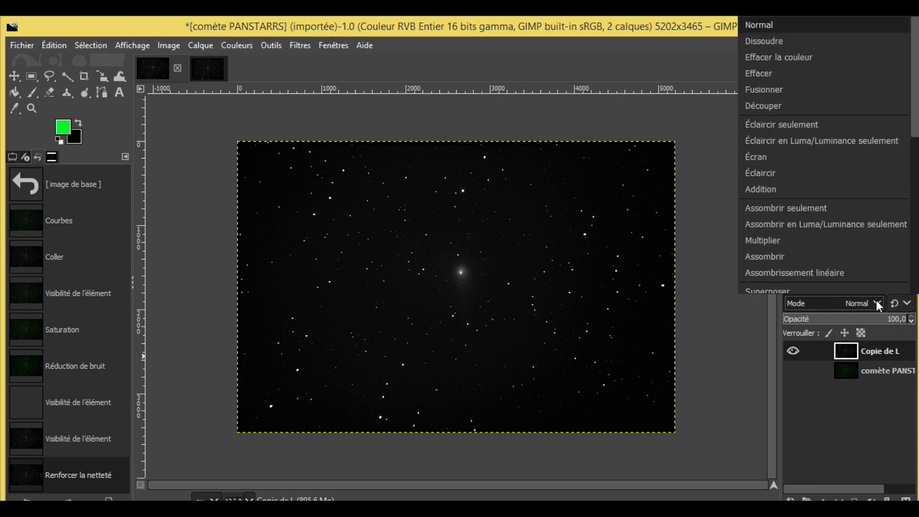
scroll(916, 62, "down", 5)
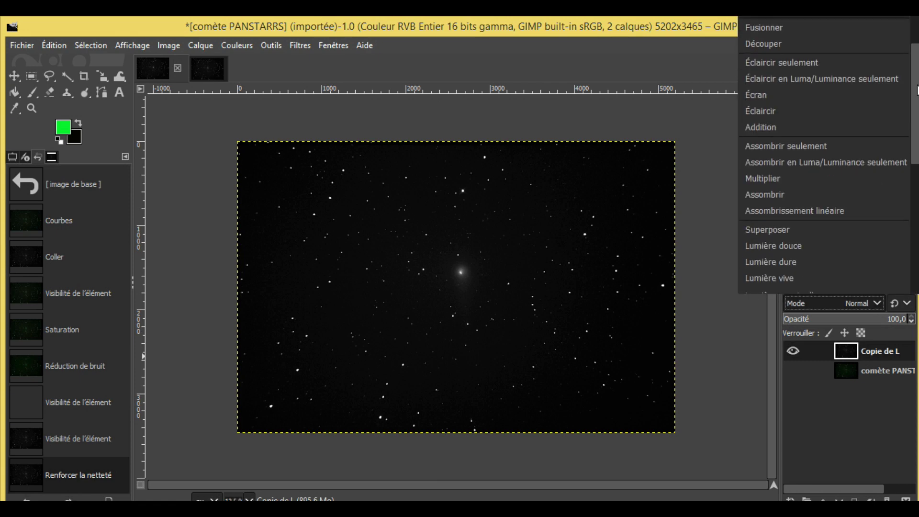
scroll(823, 153, "down", 3)
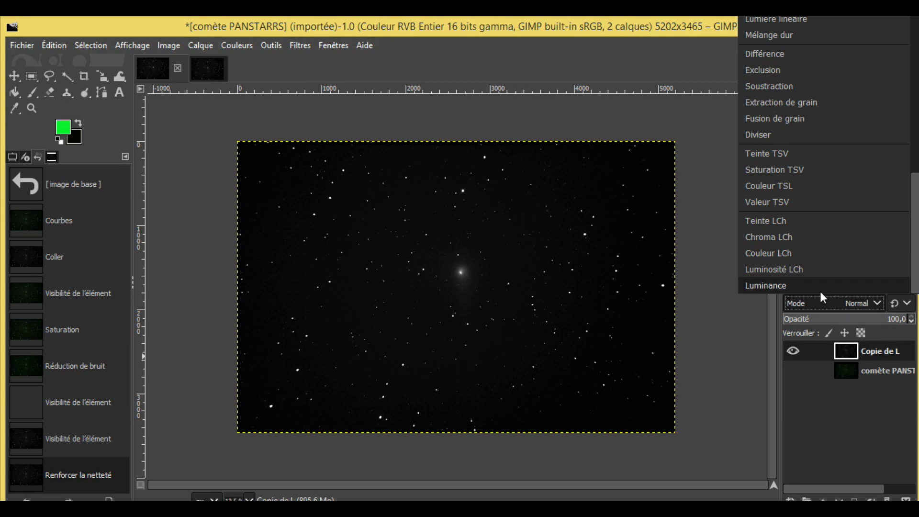
left_click(794, 284)
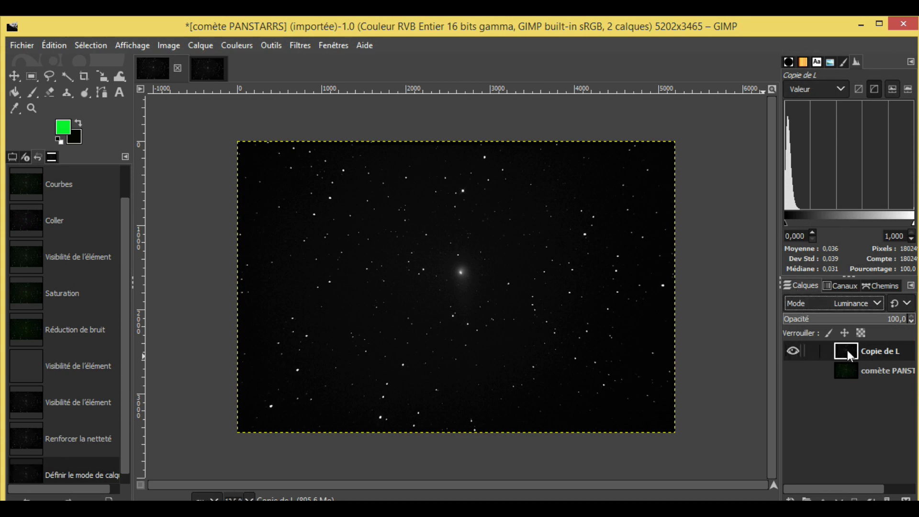
left_click(845, 373)
left_click(794, 371)
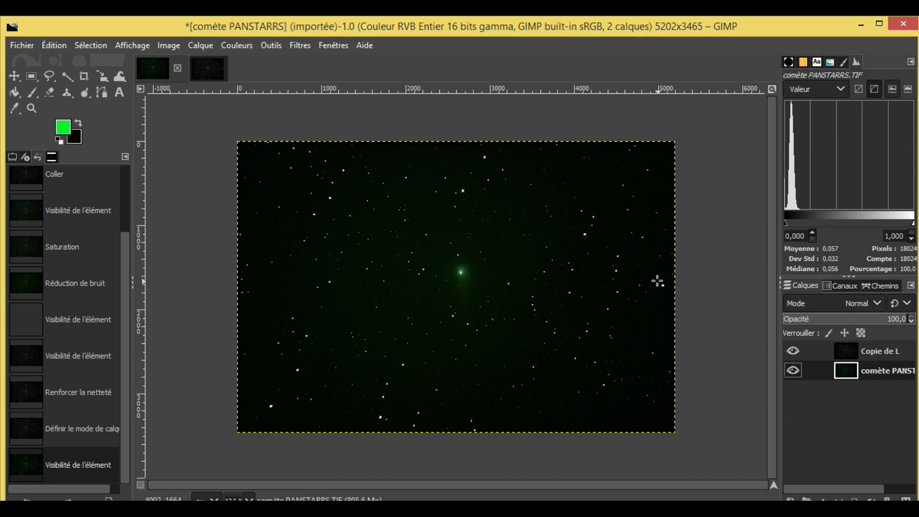
Hide the color layer and apply Levels to Copie de L, picking the all-channel black point from the dark sky background
left_click(793, 370)
left_click(851, 350)
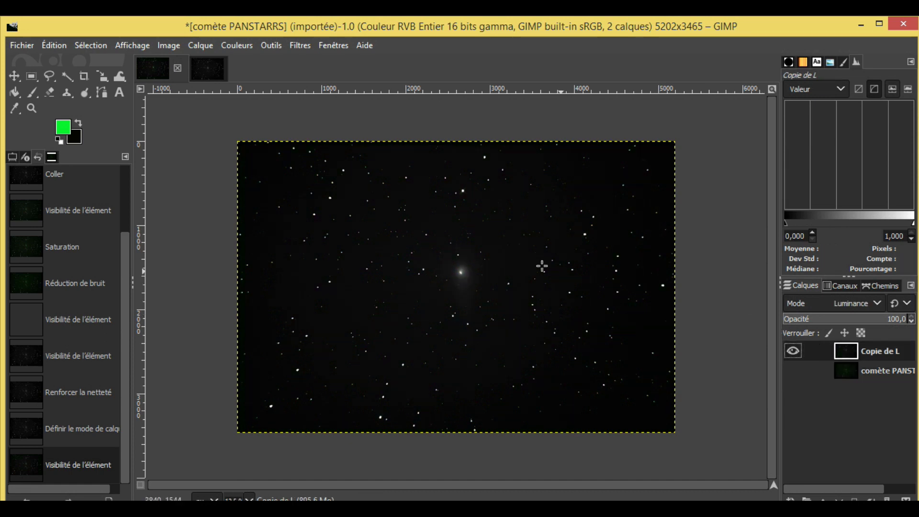
right_click(501, 251)
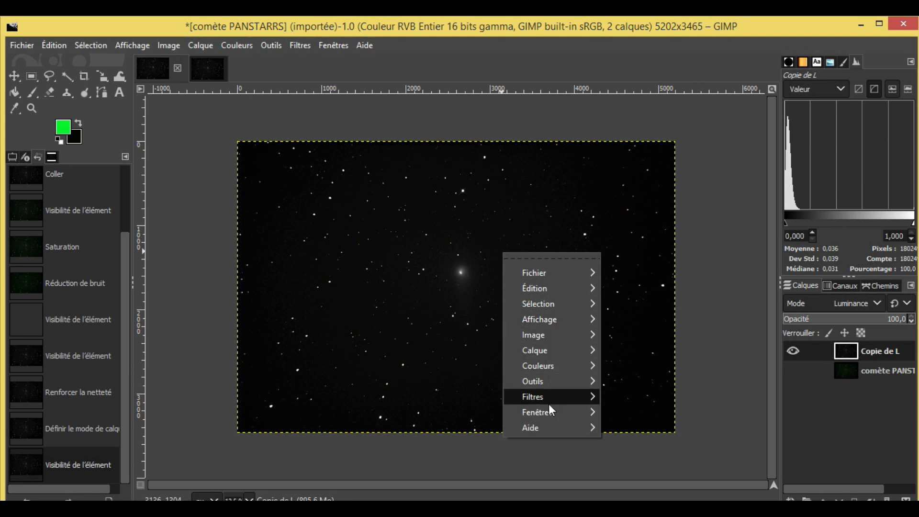
mouse_move(598, 365)
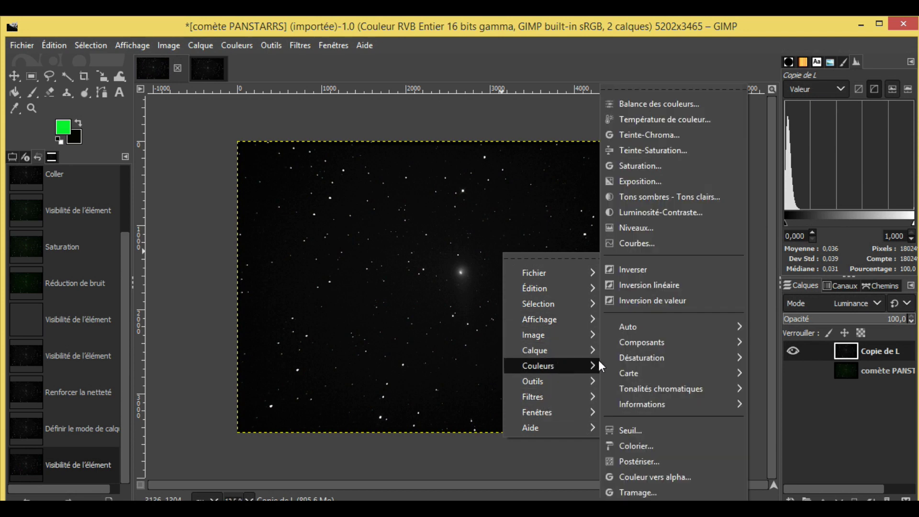
left_click(650, 229)
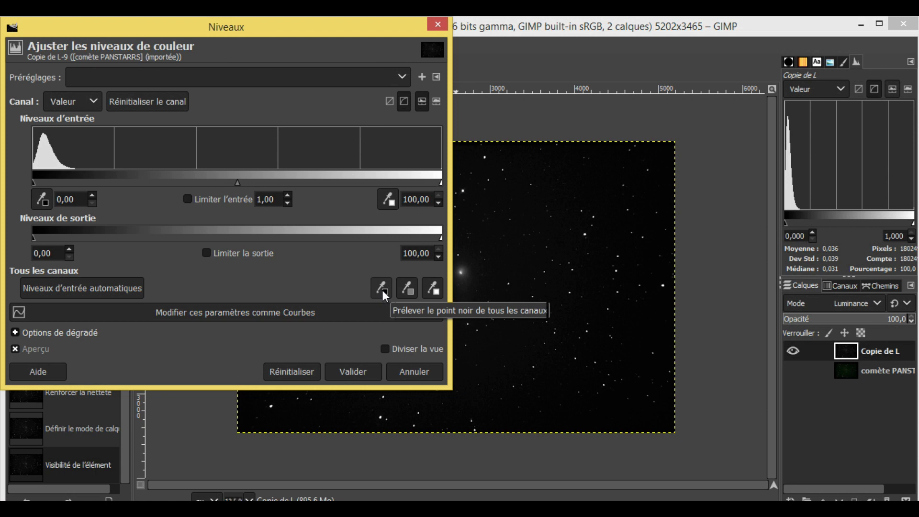
left_click(382, 291)
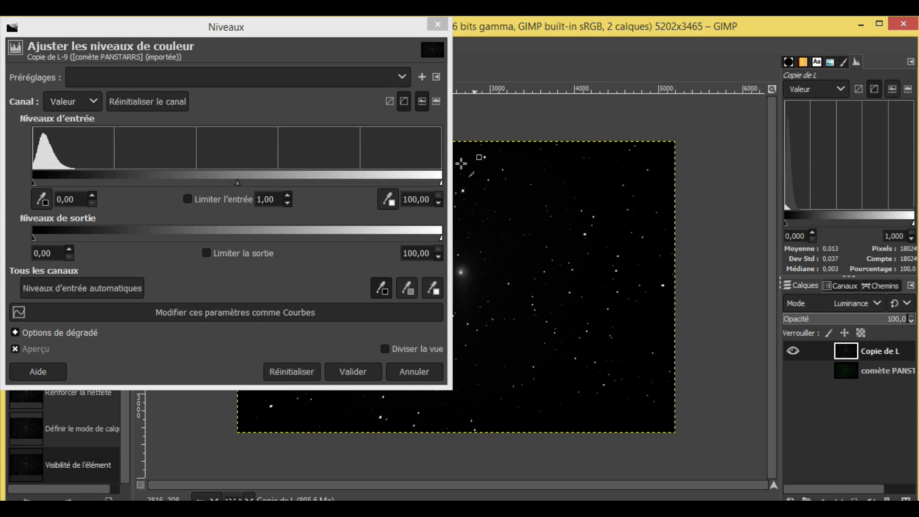
left_click(355, 373)
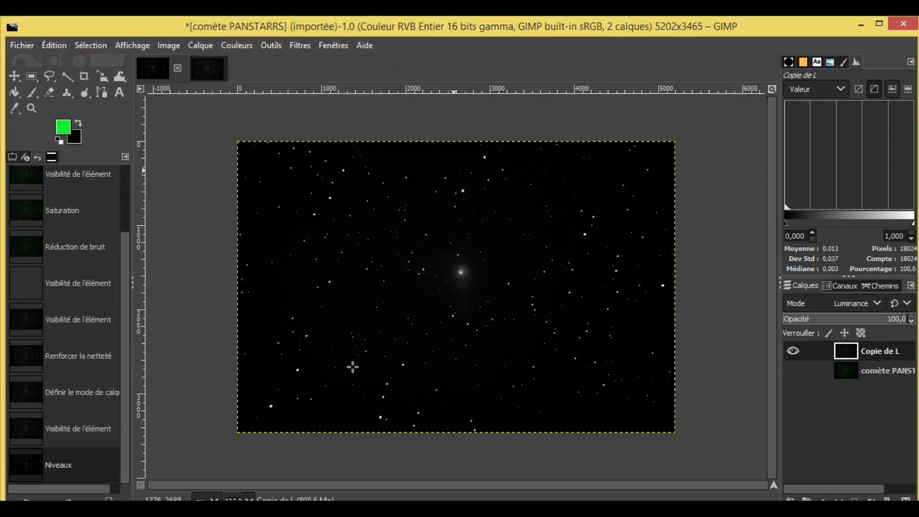
Show the color comet layer under the luminance layer again and select it
left_click(793, 371)
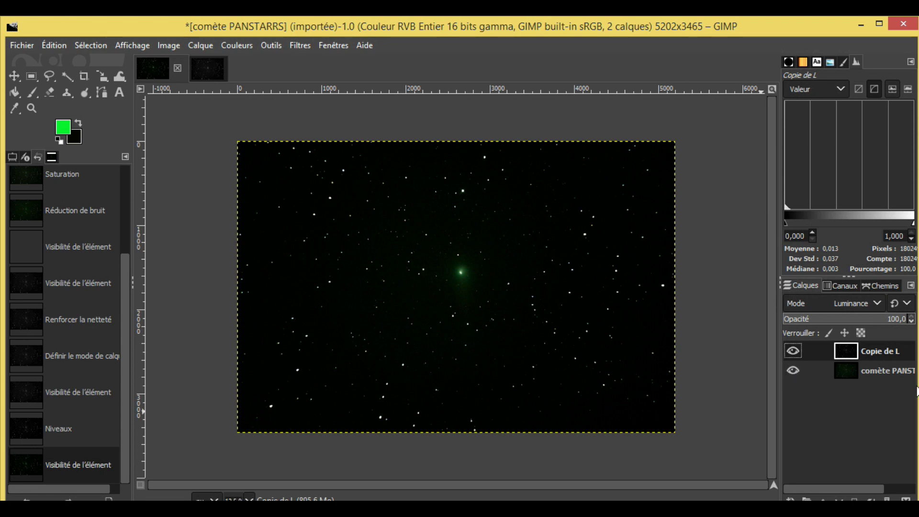
left_click(857, 372)
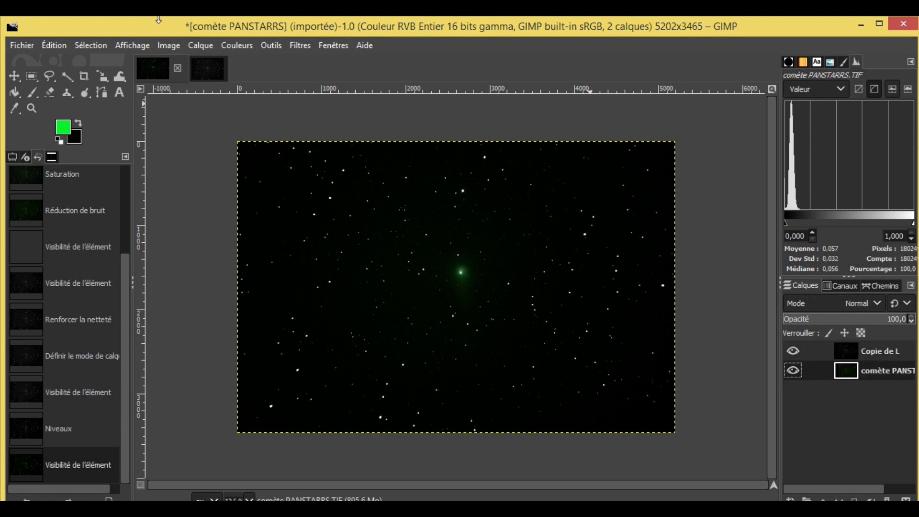
Start exporting the image and choose the images empilées-traitées folder under APN reflex EOS Canon in the desktop documents
left_click(15, 43)
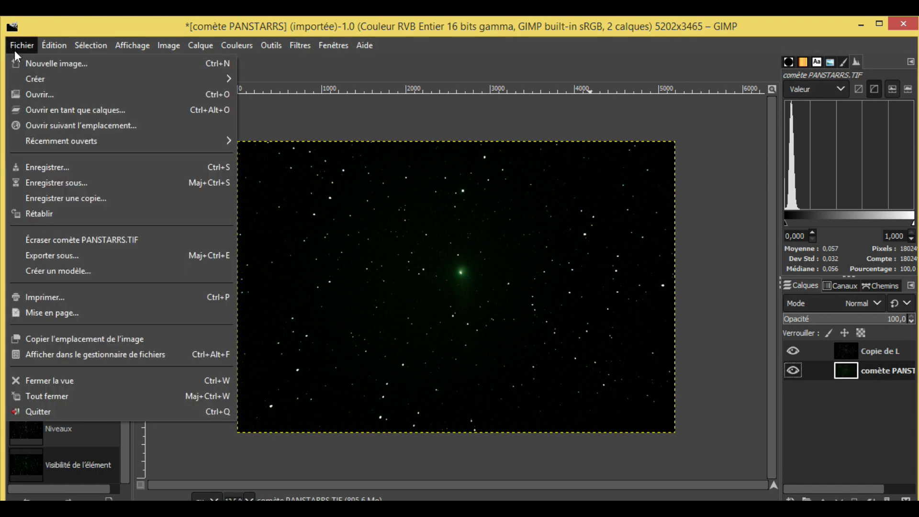
left_click(45, 254)
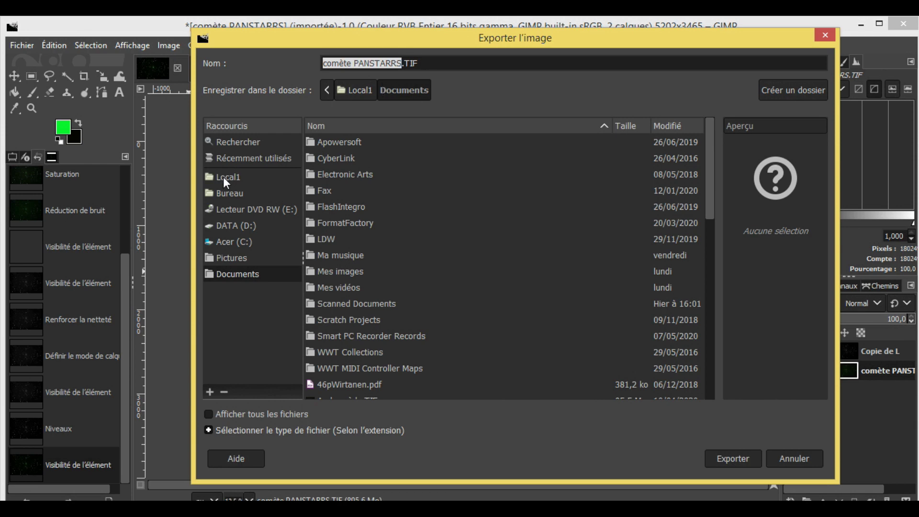
left_click(225, 192)
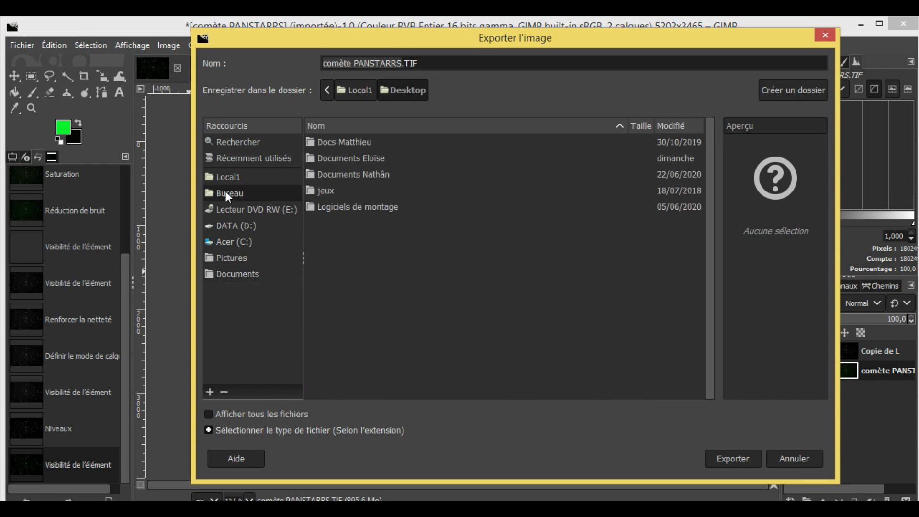
double_click(338, 140)
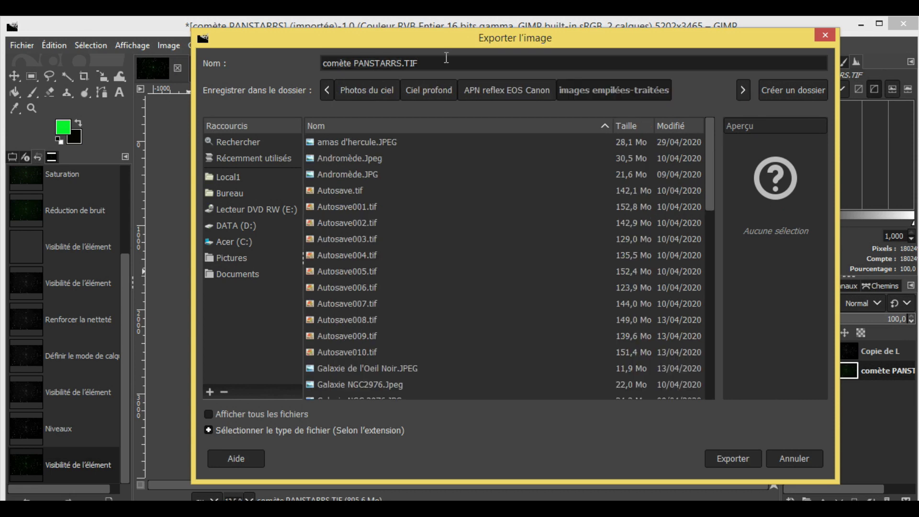
Name the export file comète PANSTARRS.JPEG and proceed to the JPEG export options
left_click(447, 63)
key("BackSpace")
key("BackSpace")
key("BackSpace")
type("JPEG")
left_click(738, 459)
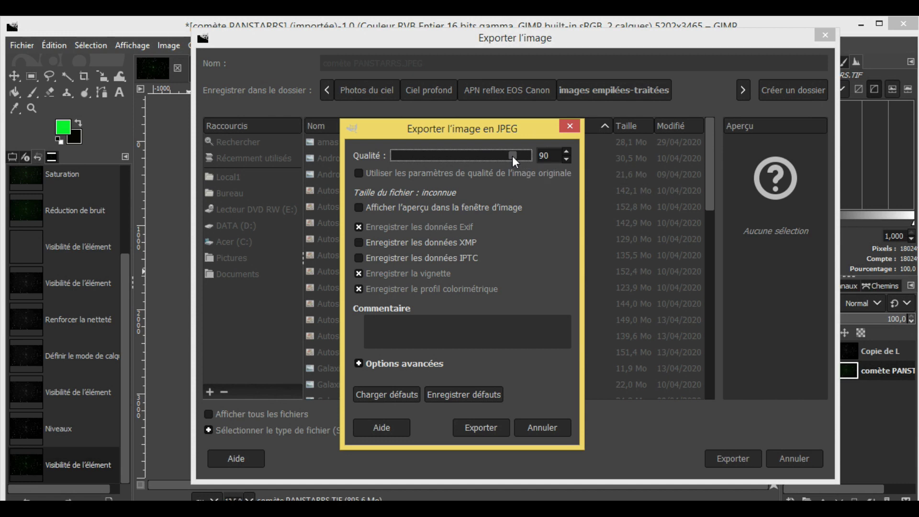
Export the JPEG at maximum quality and fit the finished image in the window
left_click_drag(512, 156, 536, 159)
left_click(482, 428)
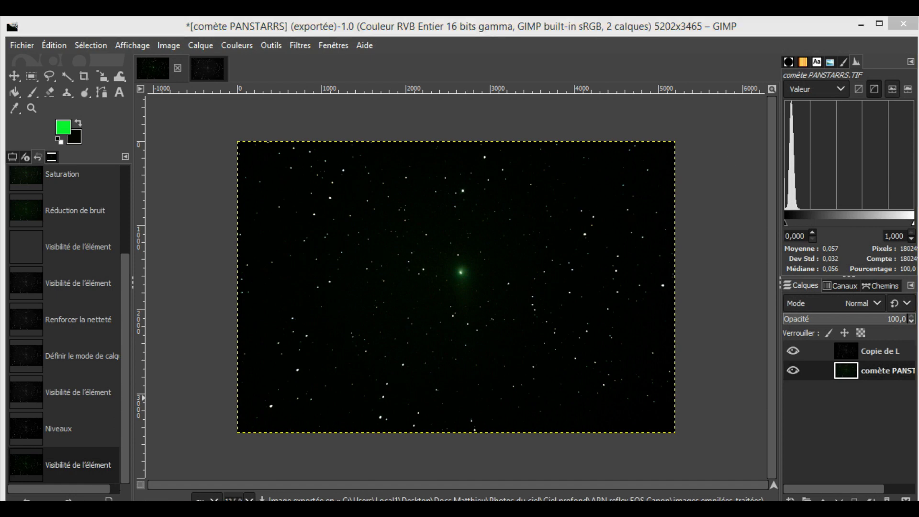
key("shift+ctrl+j")
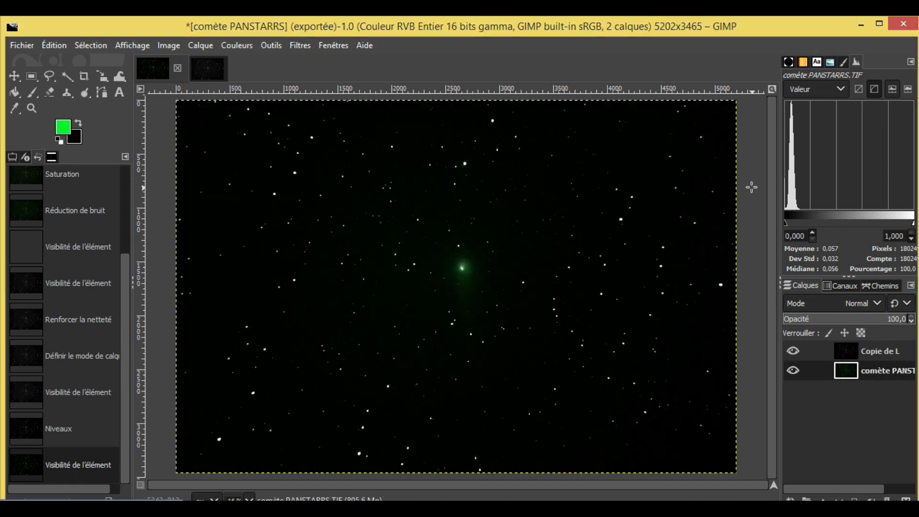